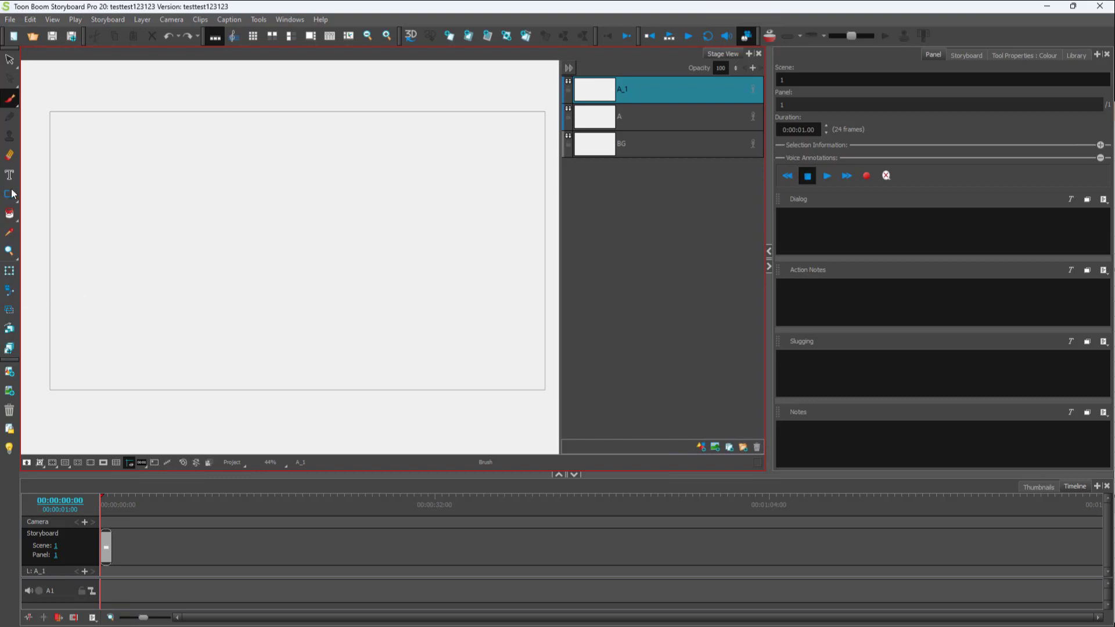
Step: Draw a thin black looping line on layer A_1 with the Brush tool, checking the line's pixels up close
click(10, 106)
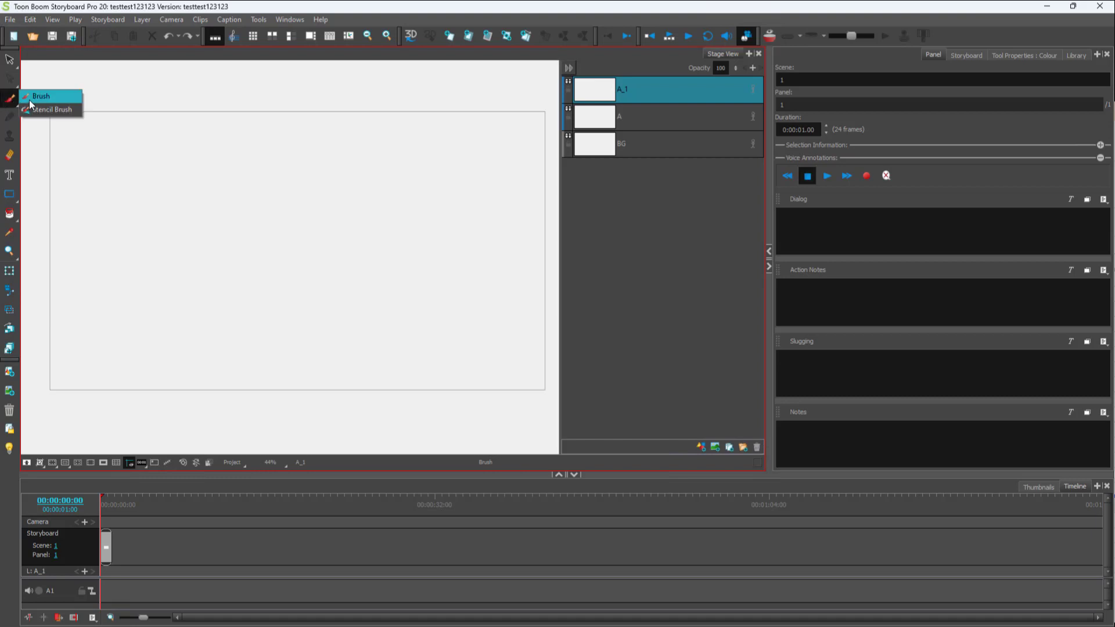
click(29, 100)
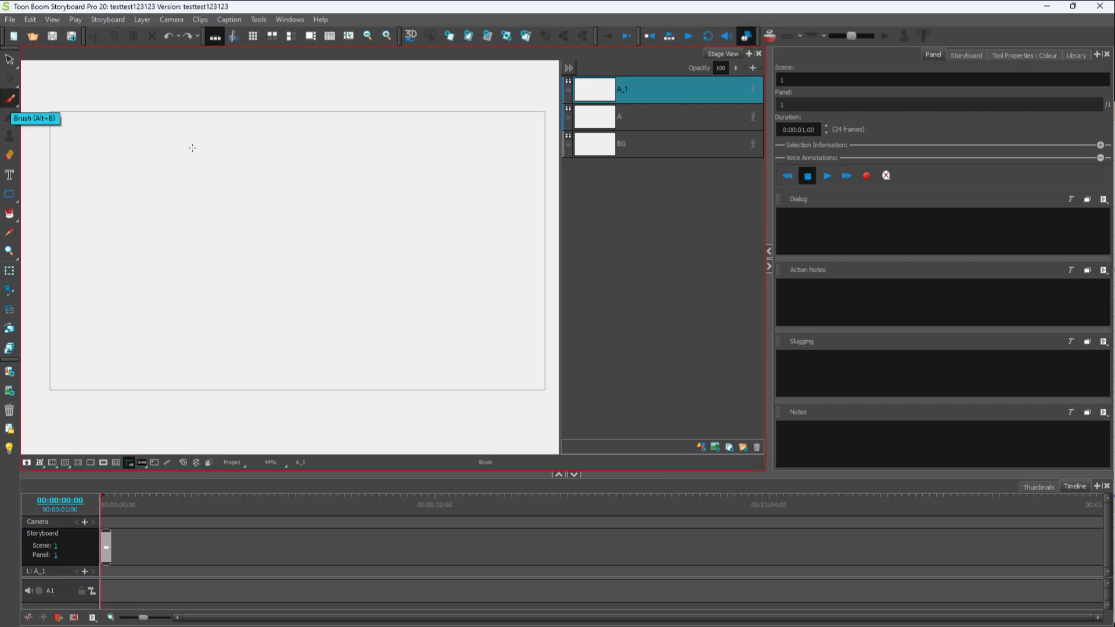
mouse_move(142, 148)
mouse_down()
mouse_move(194, 259)
mouse_move(256, 204)
mouse_move(245, 327)
mouse_up()
drag(226, 273, 294, 264)
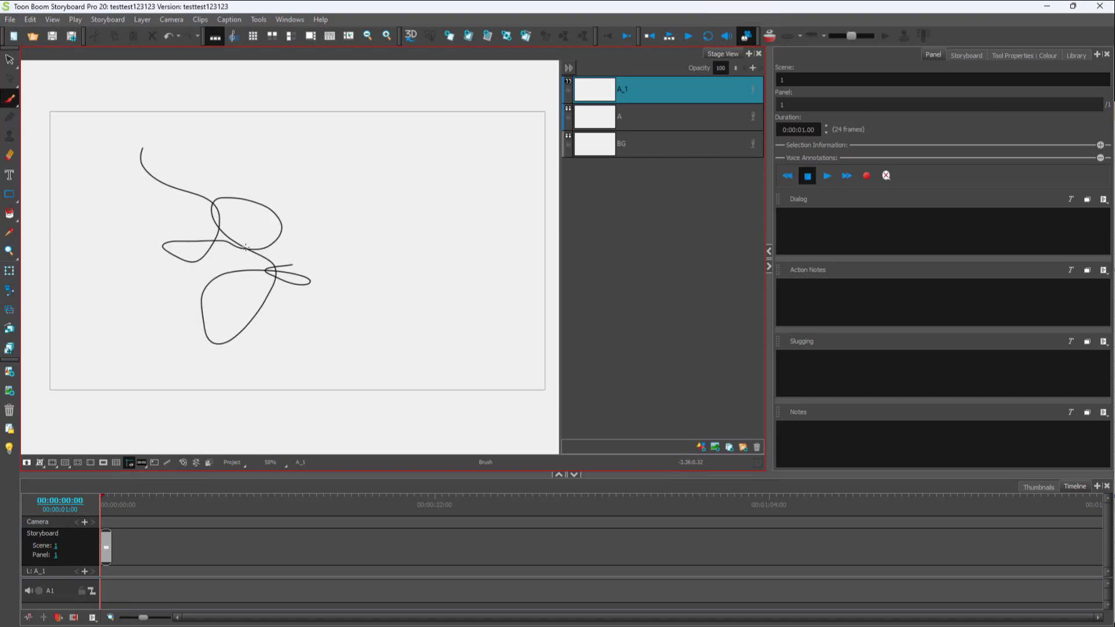
scroll(246, 247, up, 10)
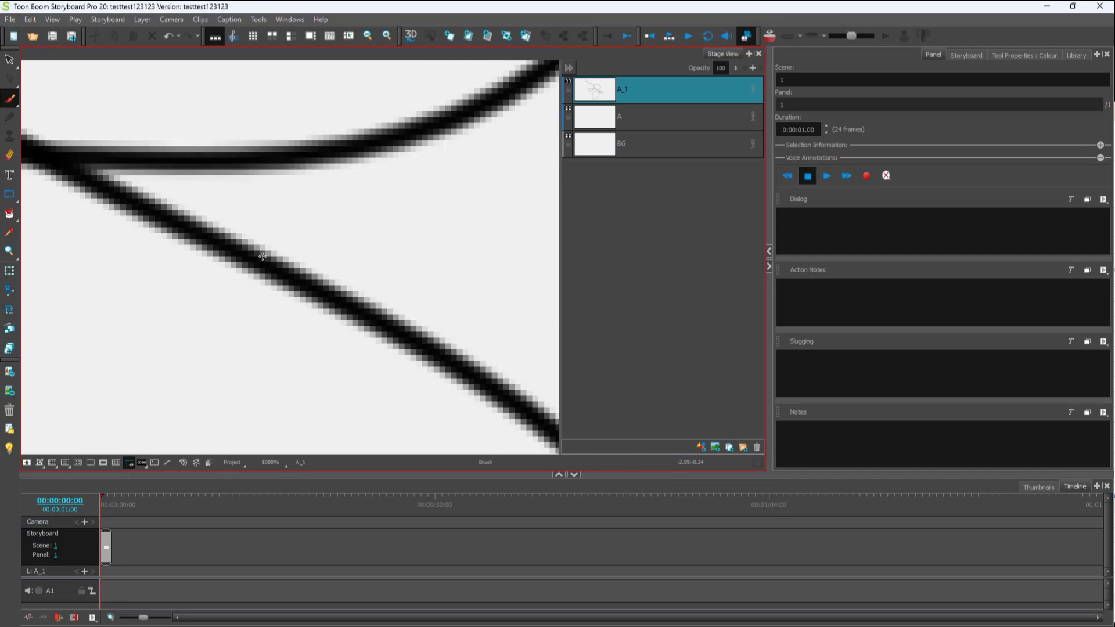
scroll(263, 256, down, 10)
scroll(262, 256, up, 1)
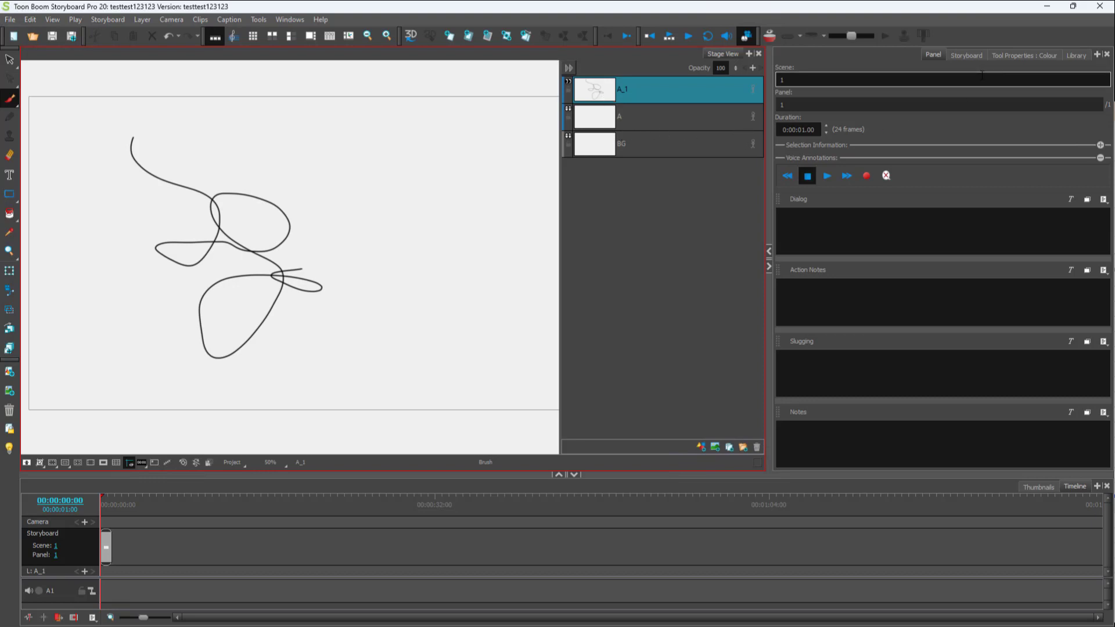
Step: Set the brush's maximum size to 191.2 and paint a thick curved stroke beside the looping line
click(1004, 53)
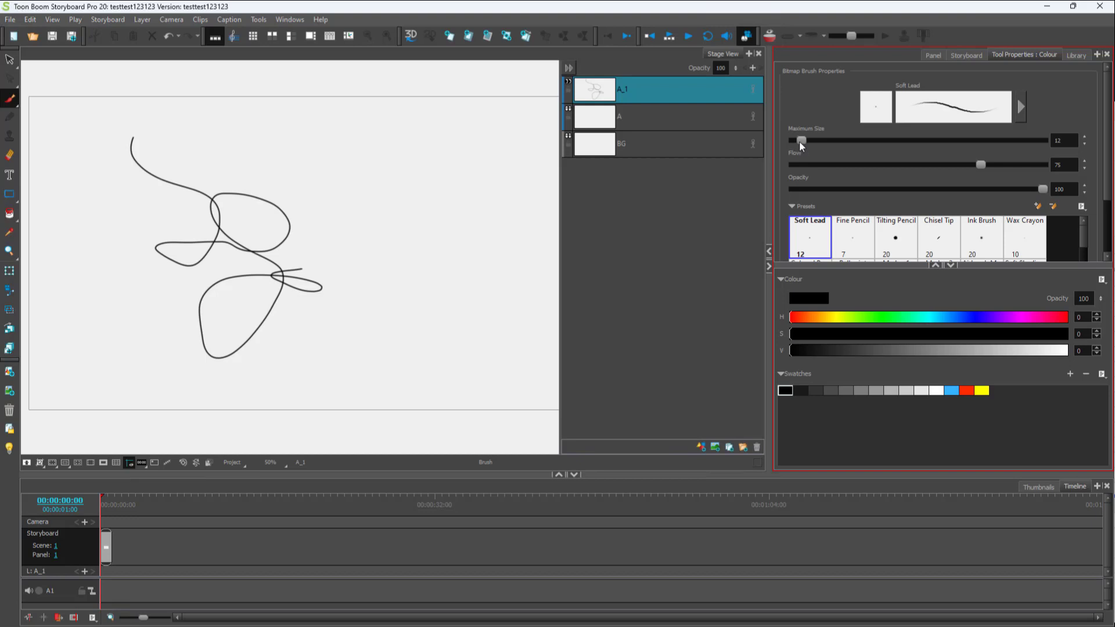
drag(801, 141, 912, 143)
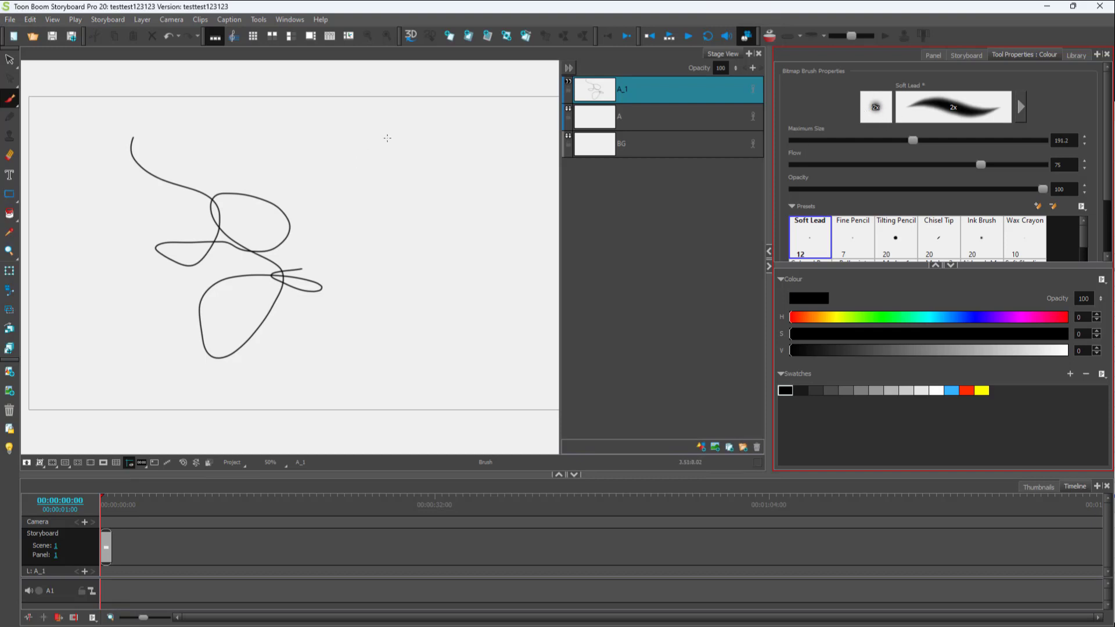
mouse_move(398, 133)
mouse_down()
mouse_move(438, 221)
mouse_move(382, 278)
mouse_move(410, 307)
mouse_up()
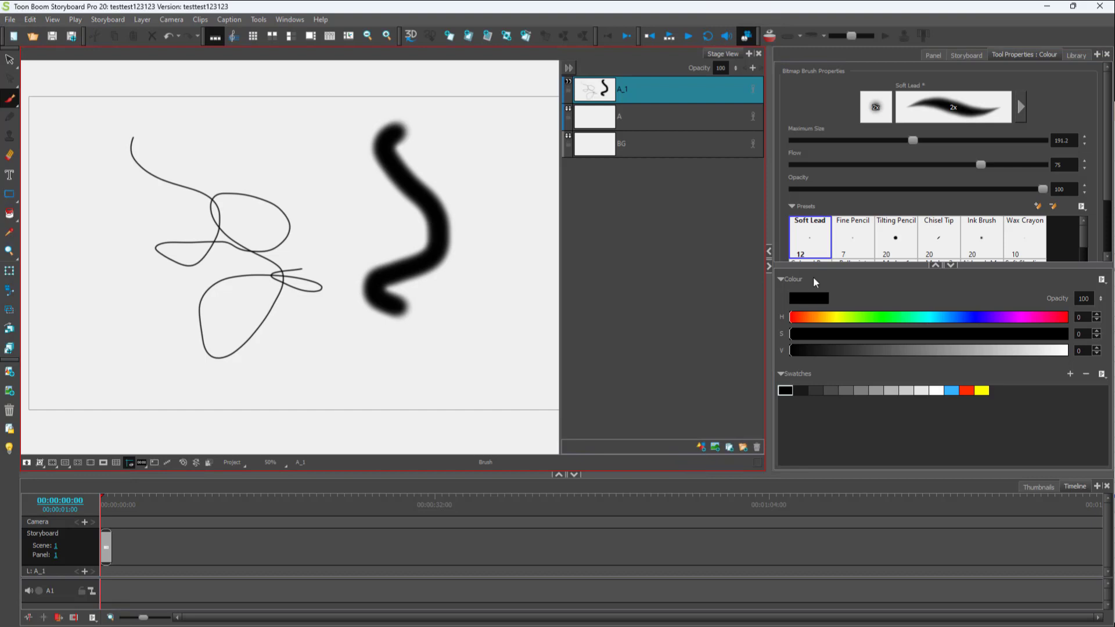
Step: Change the Soft Lead brush tip to Brush04 and paint two thick curved strokes on either side of the first thick one
click(1021, 107)
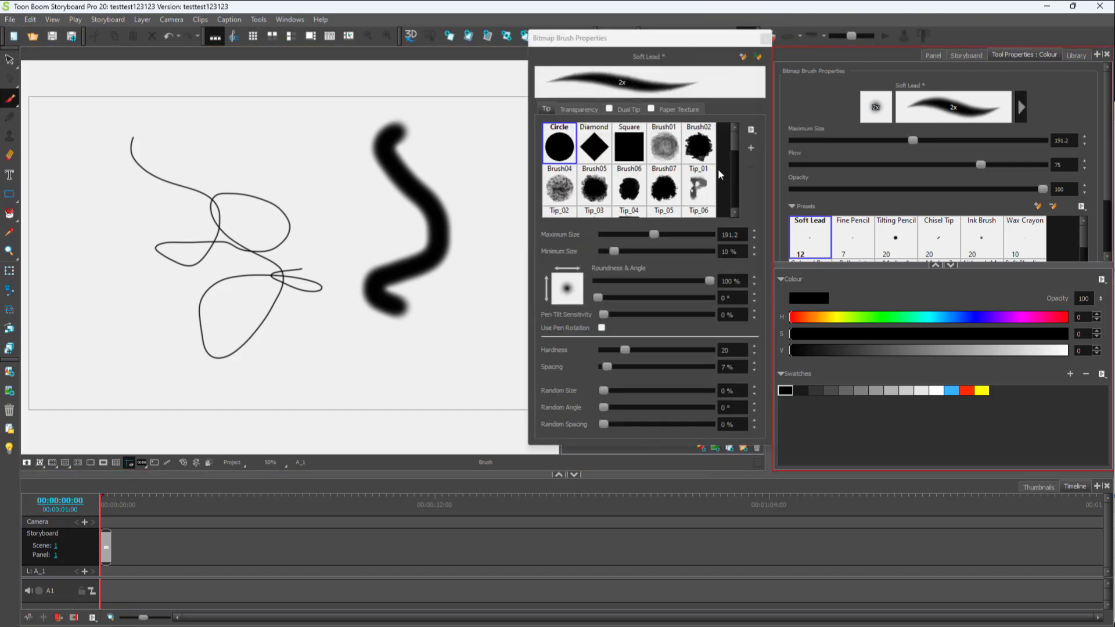
mouse_move(651, 38)
mouse_down()
mouse_move(652, 112)
mouse_move(639, 113)
mouse_up()
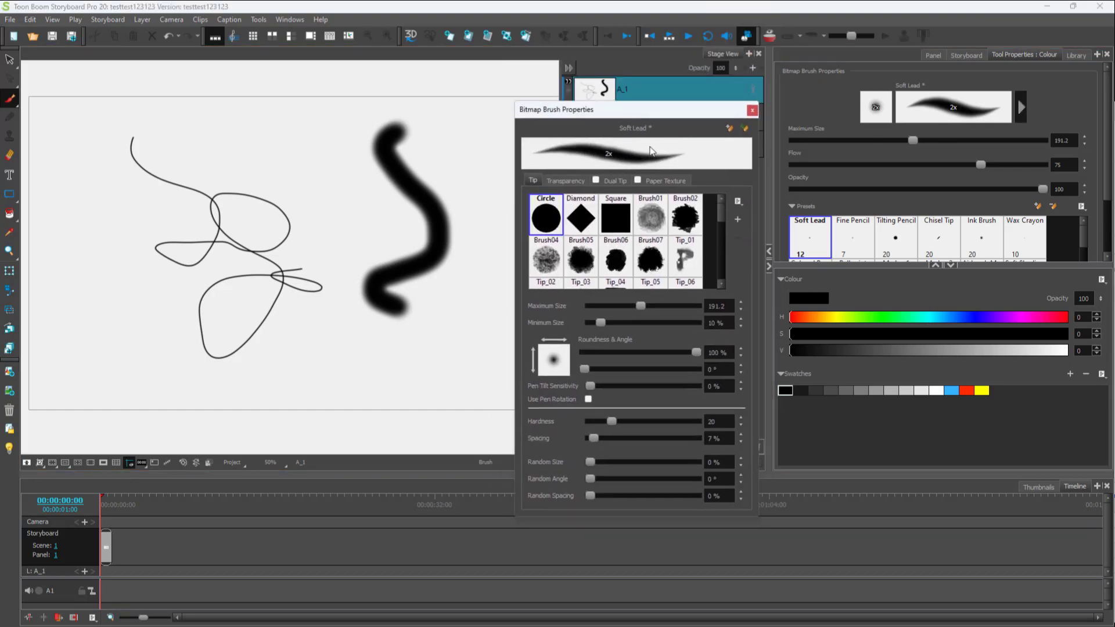
click(549, 270)
mouse_move(465, 159)
mouse_down()
mouse_move(485, 226)
mouse_move(426, 361)
mouse_up()
mouse_move(320, 134)
mouse_down()
mouse_move(353, 219)
mouse_move(337, 296)
mouse_move(380, 373)
mouse_up()
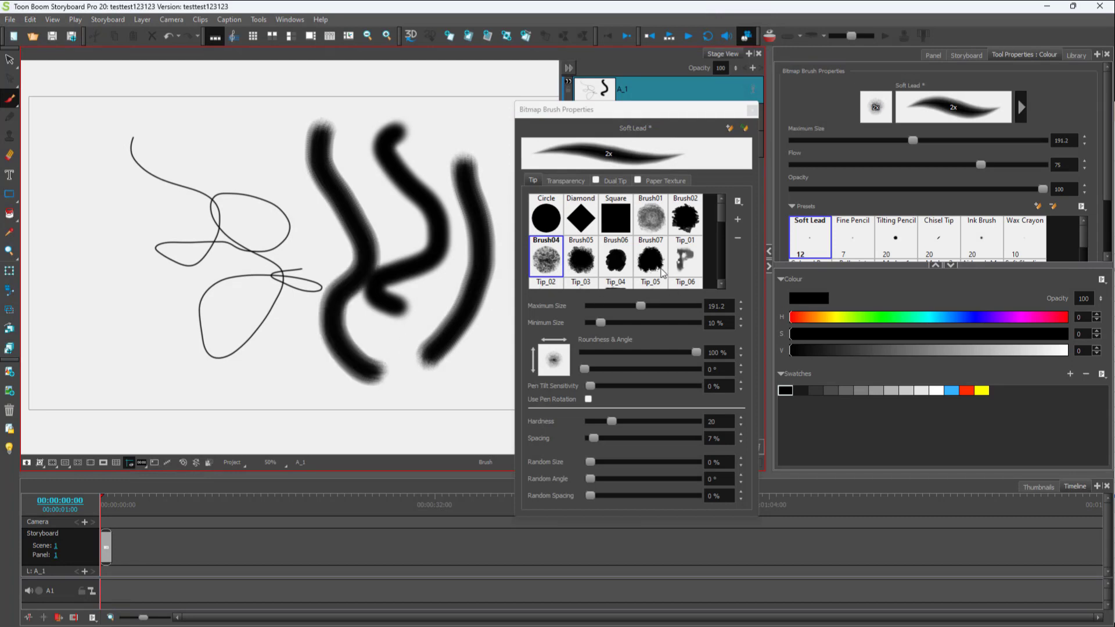
Step: Set the brush's maximum size to 179.6 and add a short stroke above the rightmost thick one
click(626, 308)
drag(626, 309, 629, 309)
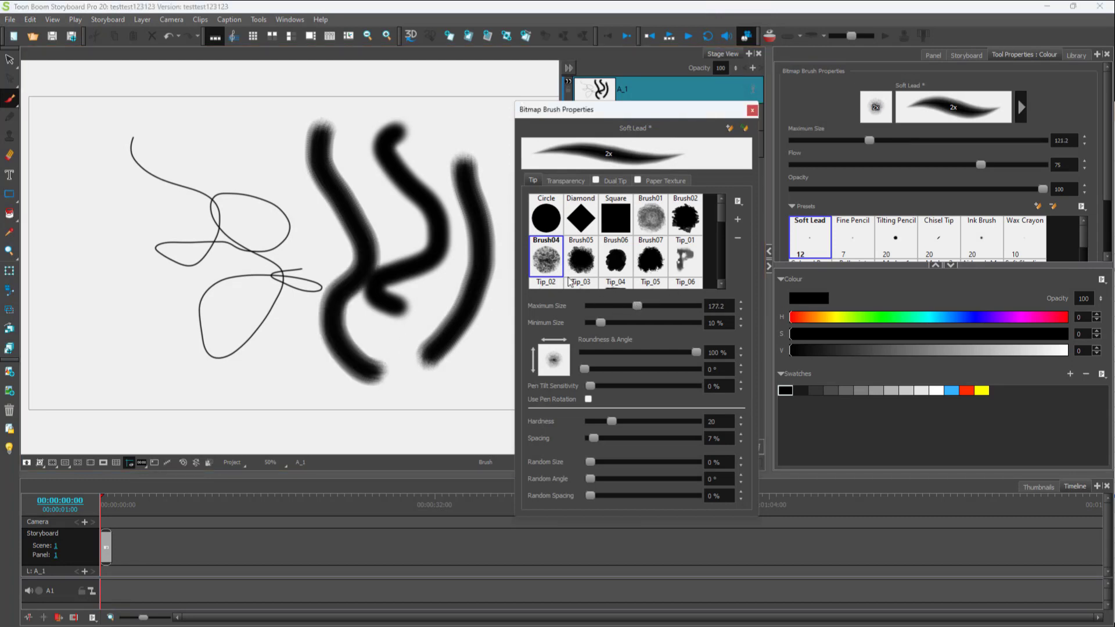
drag(459, 96, 468, 174)
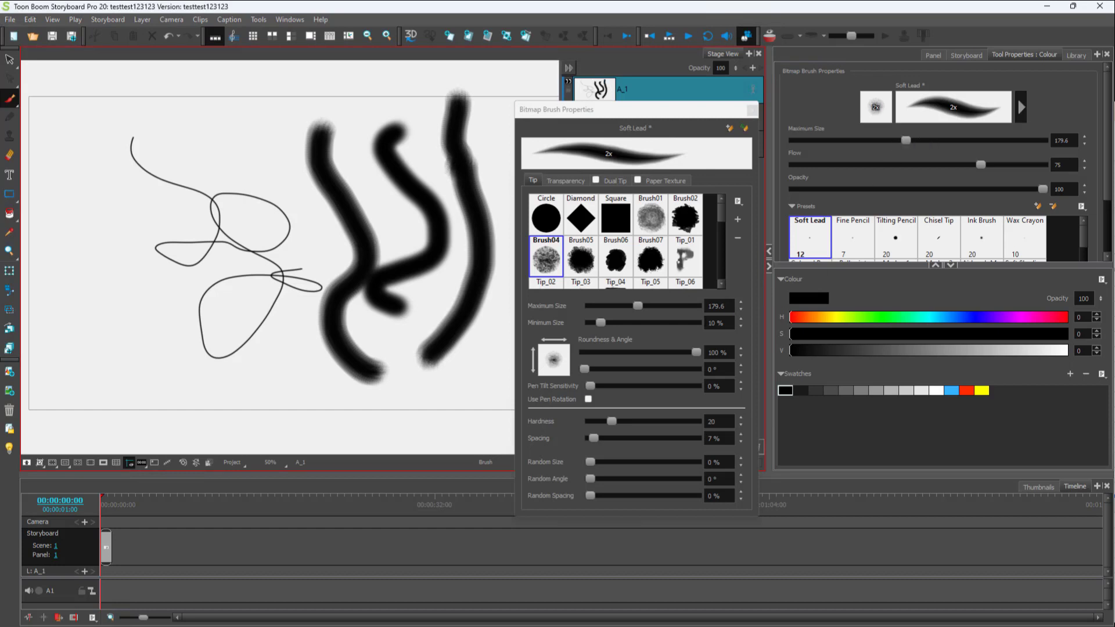
Step: Lower the brush's flow substantially and paint a faint grey wavy stroke between the looping line and the thick strokes
drag(981, 168, 921, 168)
mouse_move(821, 170)
mouse_down()
mouse_move(834, 168)
mouse_move(808, 169)
mouse_move(824, 169)
mouse_up()
drag(317, 114, 286, 336)
Step: Set the brush flow to 91.4, paint a dark wavy stroke over the looping line, and close the brush properties
drag(879, 165, 1021, 164)
drag(255, 108, 170, 185)
mouse_move(193, 232)
mouse_down()
mouse_move(158, 320)
mouse_move(230, 347)
mouse_up()
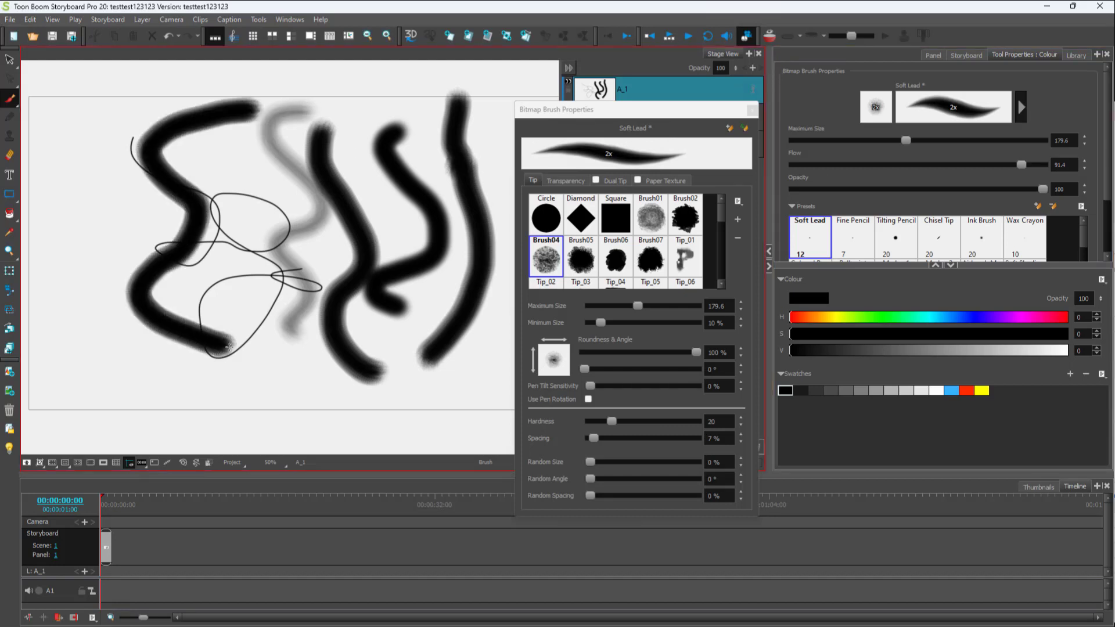
click(752, 109)
Step: Set the brush opacity to about 48 and paint an overlapping grey scribble across the thick strokes
click(987, 189)
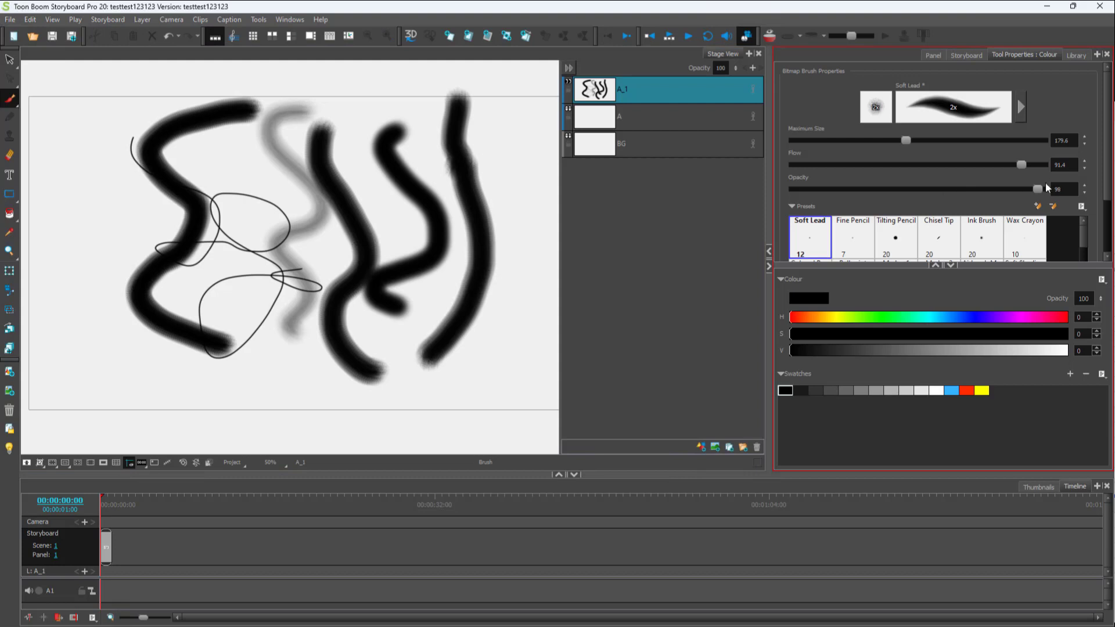
drag(946, 189, 914, 190)
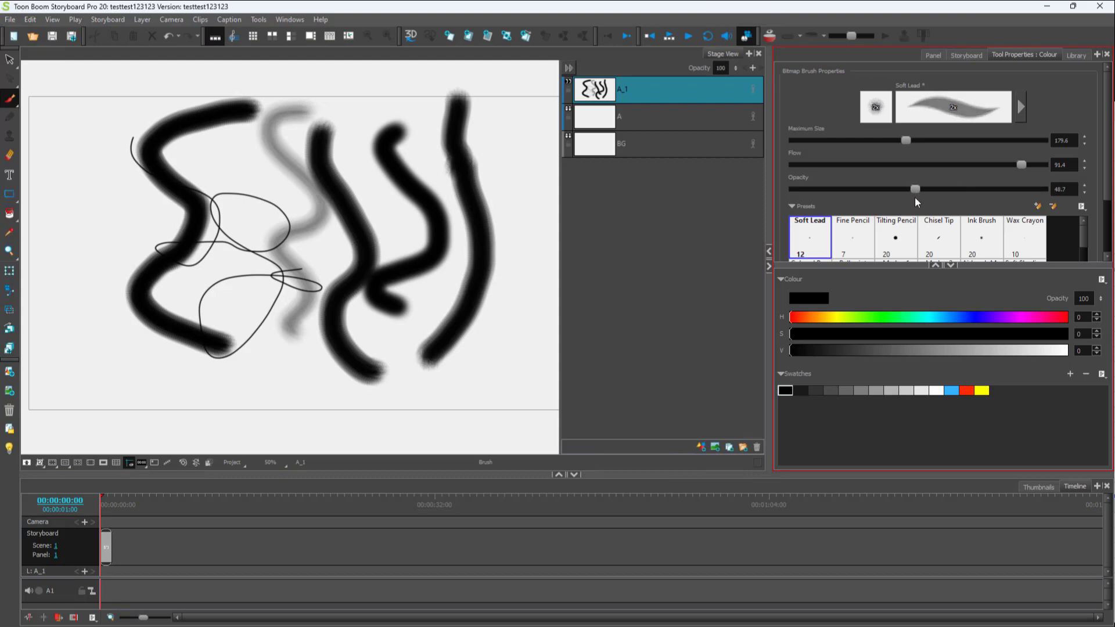
mouse_move(250, 176)
mouse_down()
mouse_move(309, 271)
mouse_move(337, 345)
mouse_move(255, 383)
mouse_move(308, 333)
mouse_move(413, 311)
mouse_move(329, 296)
mouse_move(301, 324)
mouse_move(316, 243)
mouse_move(348, 274)
mouse_move(464, 249)
mouse_move(455, 321)
mouse_move(387, 317)
mouse_move(410, 225)
mouse_move(468, 263)
mouse_up()
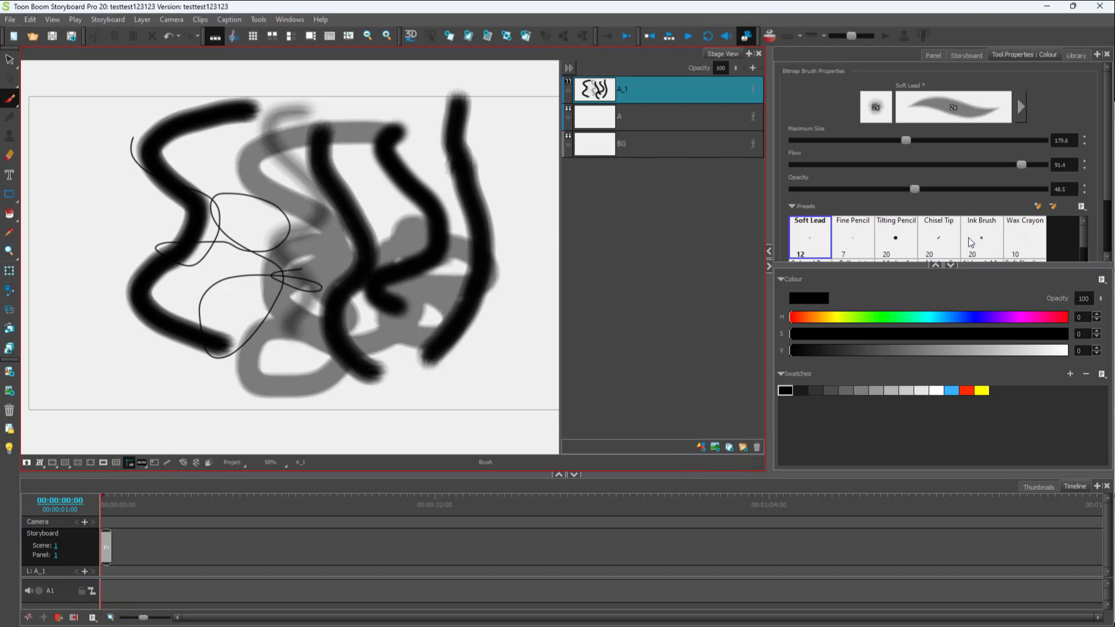
Step: Choose the Soft Pastel brush preset and paint a long textured black stroke across the drawing
scroll(1082, 232, down, 2)
click(1026, 238)
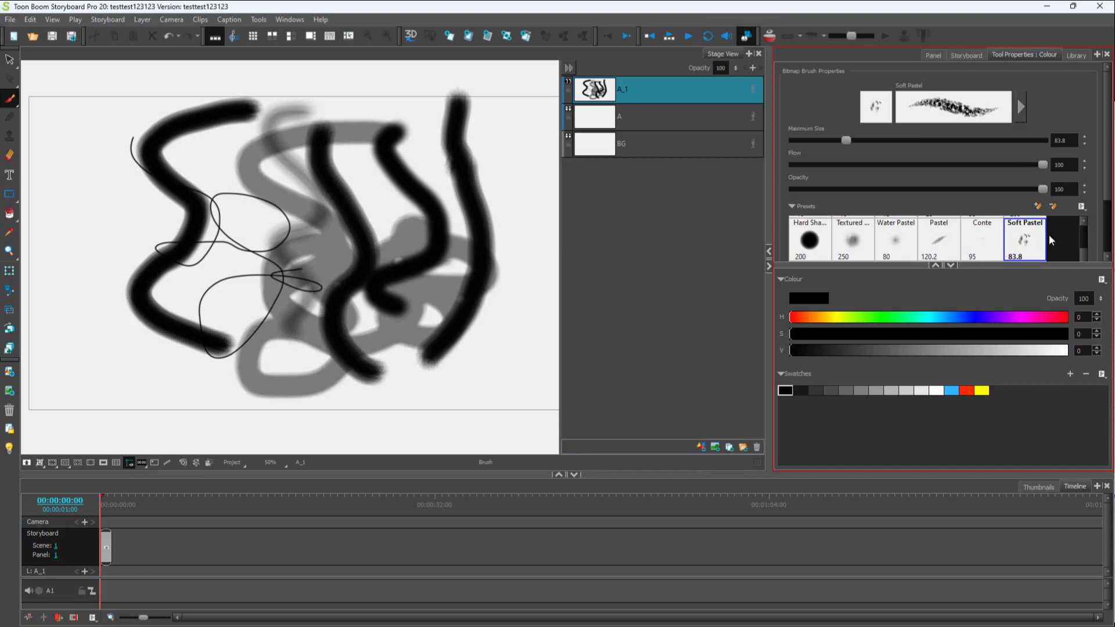
mouse_move(520, 144)
mouse_down()
mouse_move(477, 183)
mouse_move(503, 286)
mouse_move(488, 347)
mouse_move(419, 389)
mouse_move(249, 283)
mouse_move(218, 334)
mouse_move(119, 340)
mouse_move(102, 301)
mouse_up()
scroll(118, 335, up, 3)
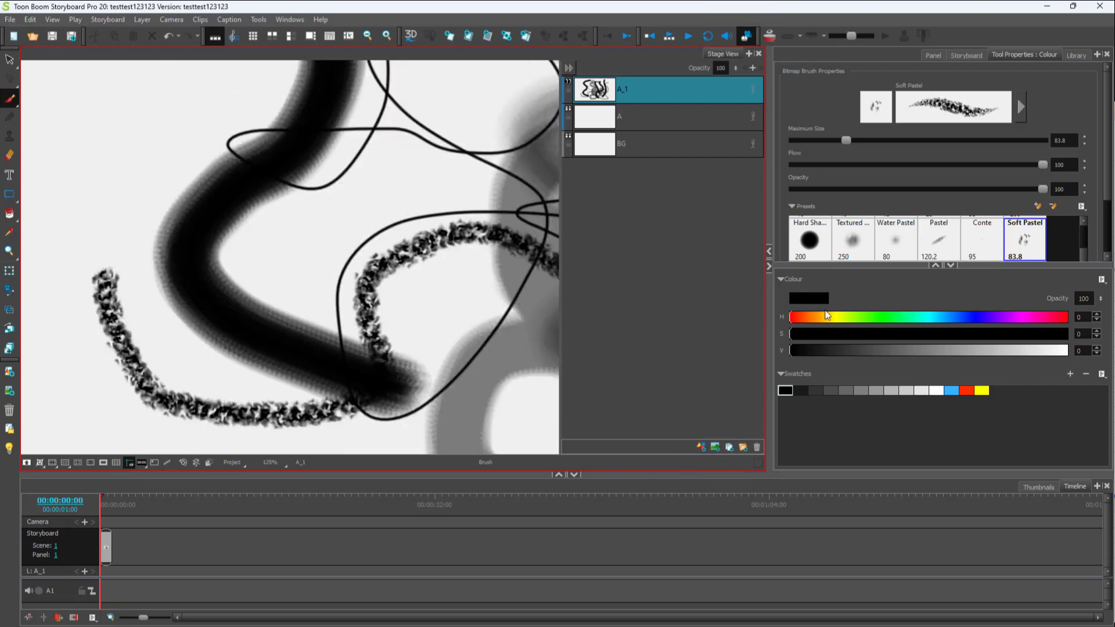
Step: Set the brush colour to orange with hue 16, saturation 100 and value 95, and paint a wavy stroke
drag(821, 317, 803, 318)
mouse_move(891, 333)
mouse_down()
mouse_move(1043, 341)
mouse_move(1039, 351)
mouse_move(1054, 351)
mouse_up()
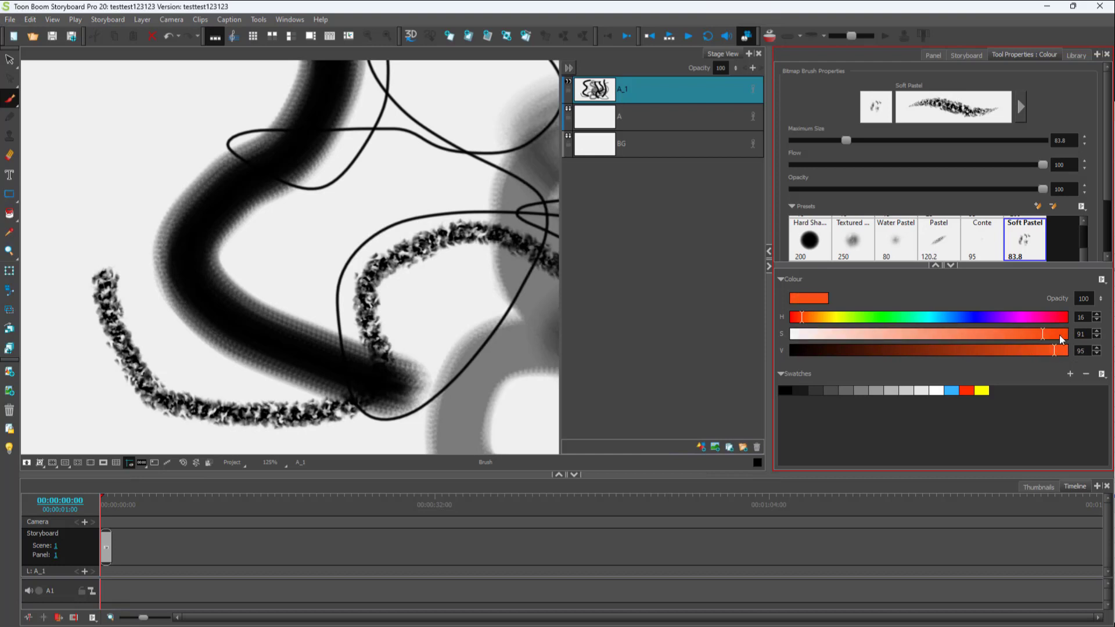
click(1067, 334)
mouse_move(470, 187)
mouse_down()
mouse_move(424, 216)
mouse_move(452, 311)
mouse_move(419, 344)
mouse_move(433, 385)
mouse_up()
Step: Change the brush colour to magenta with hue 308 and saturation 85
click(1006, 333)
click(1027, 334)
click(1027, 316)
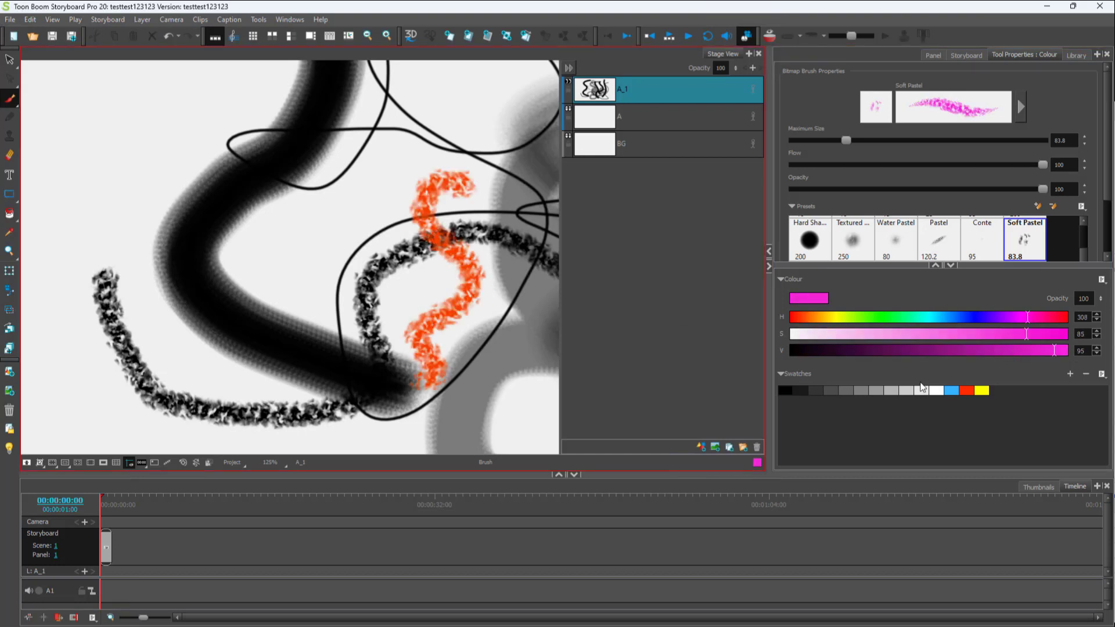
Step: Pick the red swatch and paint a looping pastel stroke over the existing strokes
click(966, 390)
mouse_move(363, 119)
mouse_down()
mouse_move(369, 401)
mouse_move(465, 270)
mouse_move(436, 212)
mouse_up()
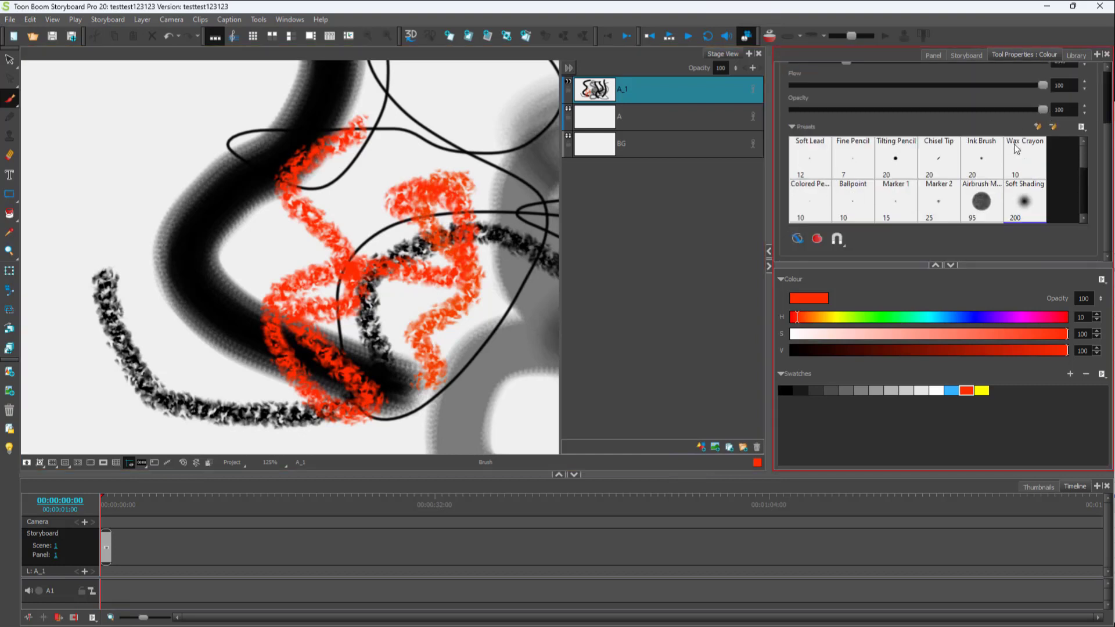
Step: Set the Soft Pastel brush's pen tilt sensitivity to 54.1% and spacing to 104.3%, and paint a broken red stroke
scroll(982, 238, up, 3)
click(1020, 107)
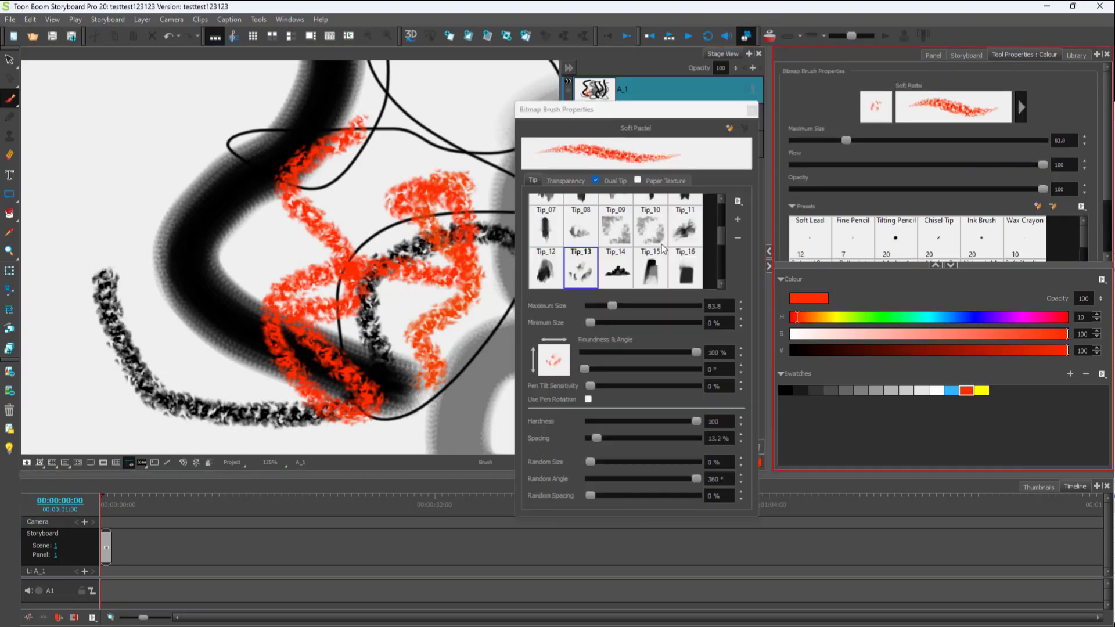
drag(589, 388, 648, 386)
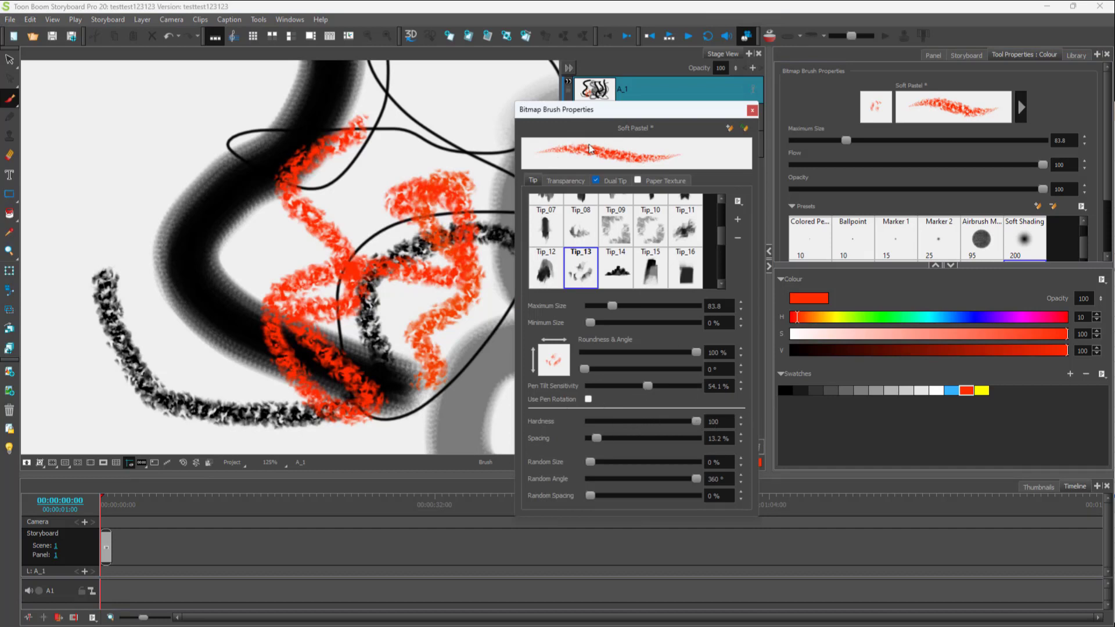
mouse_move(597, 438)
mouse_down()
mouse_move(681, 439)
mouse_move(645, 439)
mouse_up()
mouse_move(148, 122)
mouse_down()
mouse_move(119, 200)
mouse_move(189, 363)
mouse_move(270, 383)
mouse_up()
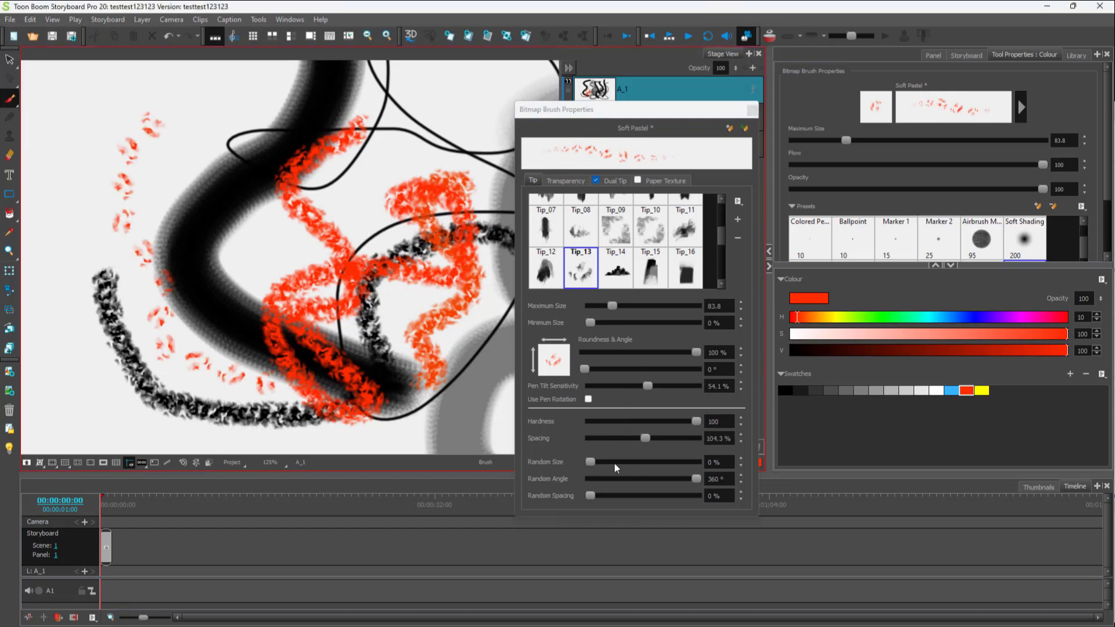
Step: Set the brush's random size to 56.2% and random spacing to 88.6%, painting scattered red test strokes with each setting
drag(591, 462, 646, 462)
mouse_move(272, 188)
mouse_down()
mouse_move(279, 256)
mouse_move(223, 195)
mouse_move(186, 270)
mouse_up()
drag(591, 495, 685, 495)
mouse_move(157, 98)
mouse_down()
mouse_move(133, 244)
mouse_move(140, 413)
mouse_up()
drag(154, 194, 262, 217)
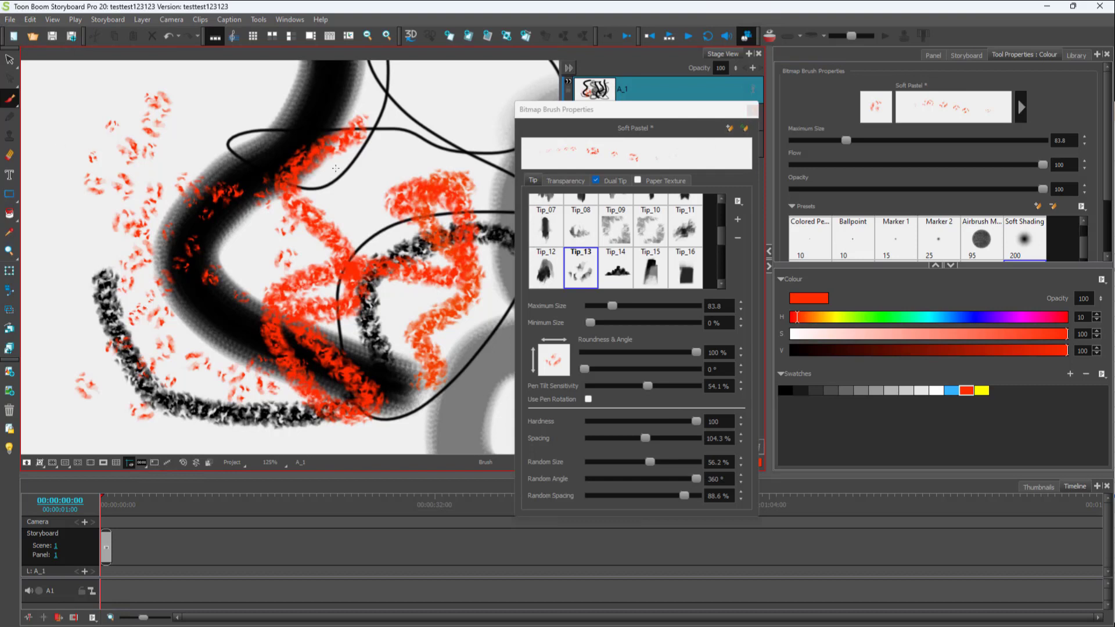
click(752, 109)
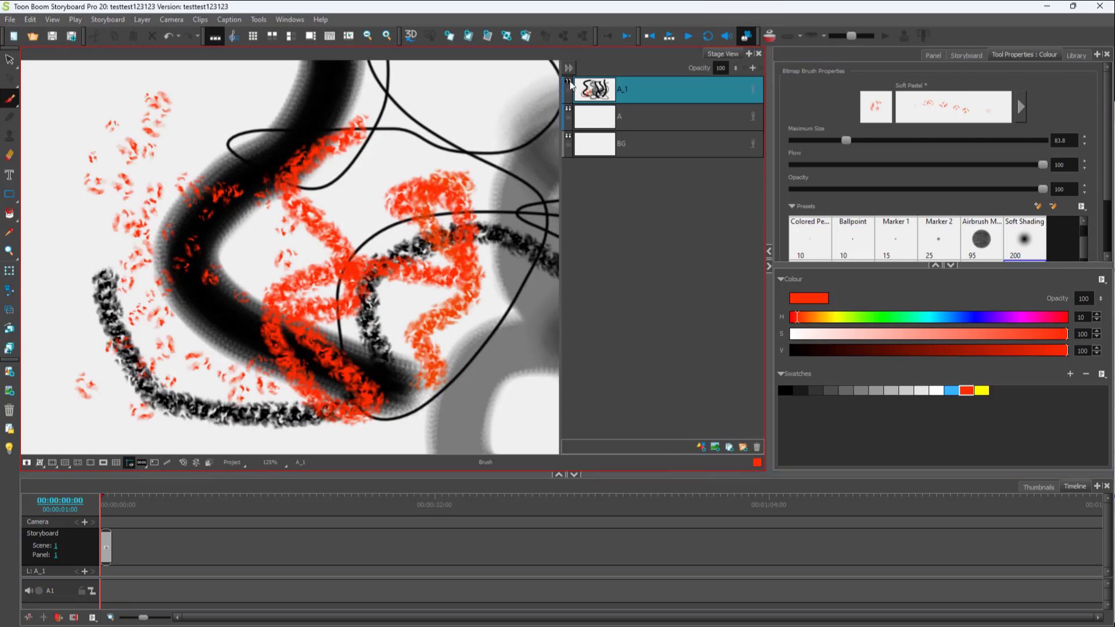
Step: Hide layer A_1, add a new vector layer, and draw a red looping line on it with Solid Brush 1
click(569, 82)
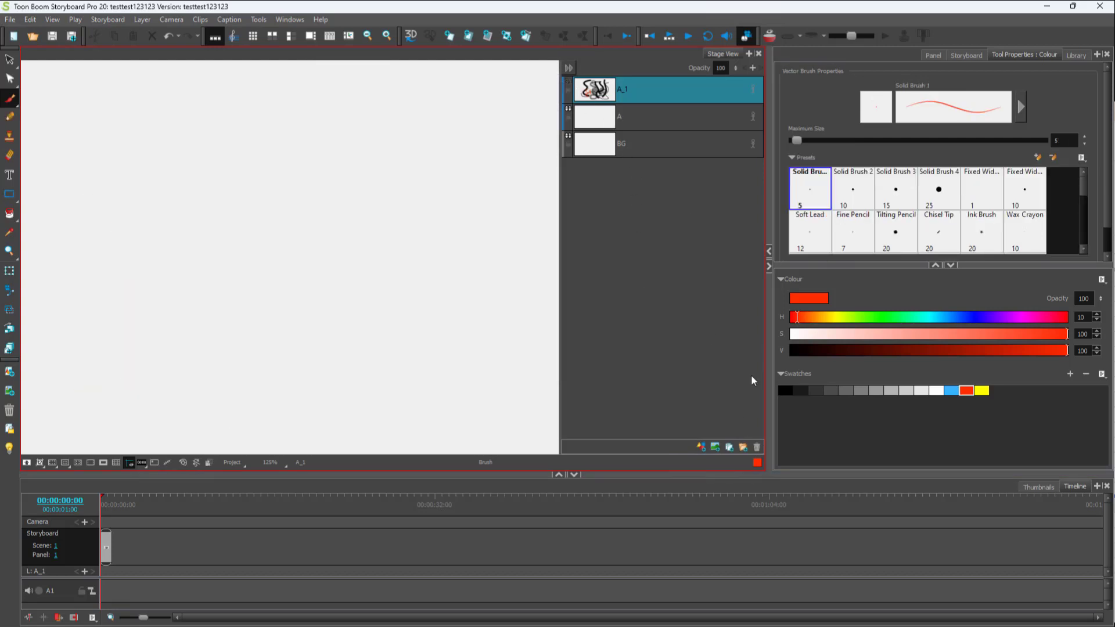
click(703, 447)
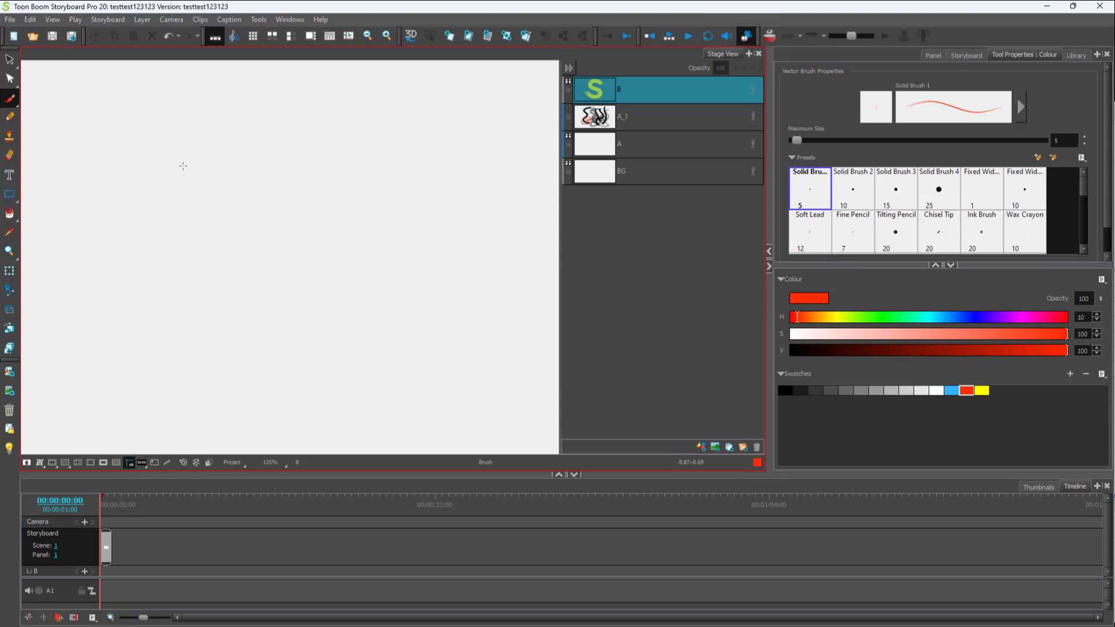
mouse_move(204, 144)
mouse_down()
mouse_move(236, 319)
mouse_move(291, 245)
mouse_up()
scroll(278, 286, up, 4)
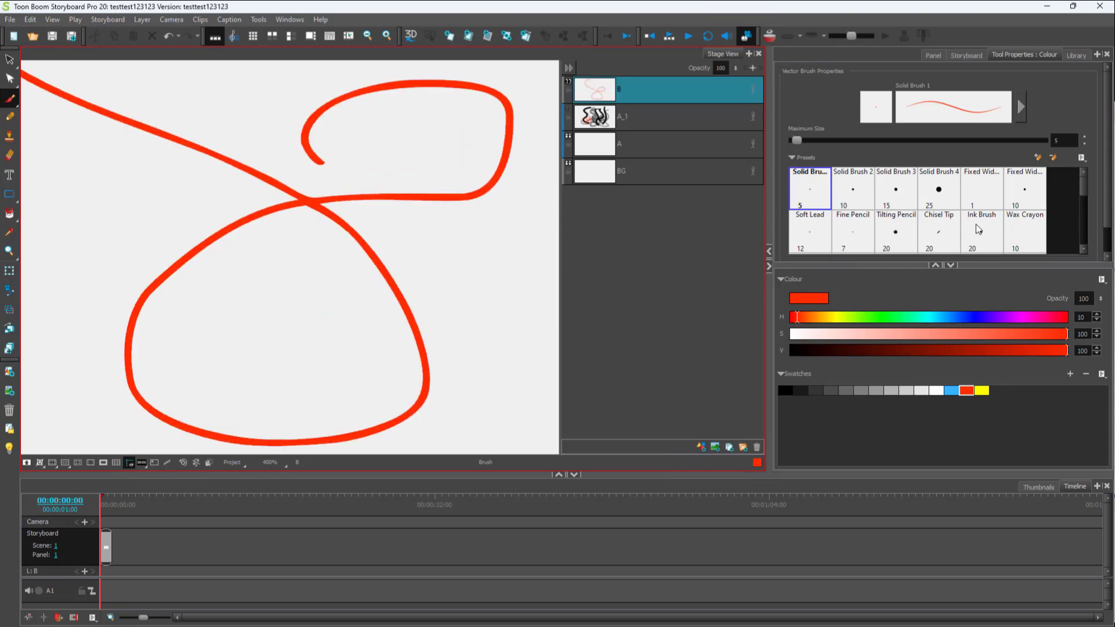
Step: Choose the Dark Charcoal vector brush preset and paint a short wavy textured stroke over the red looping line
scroll(921, 241, down, 3)
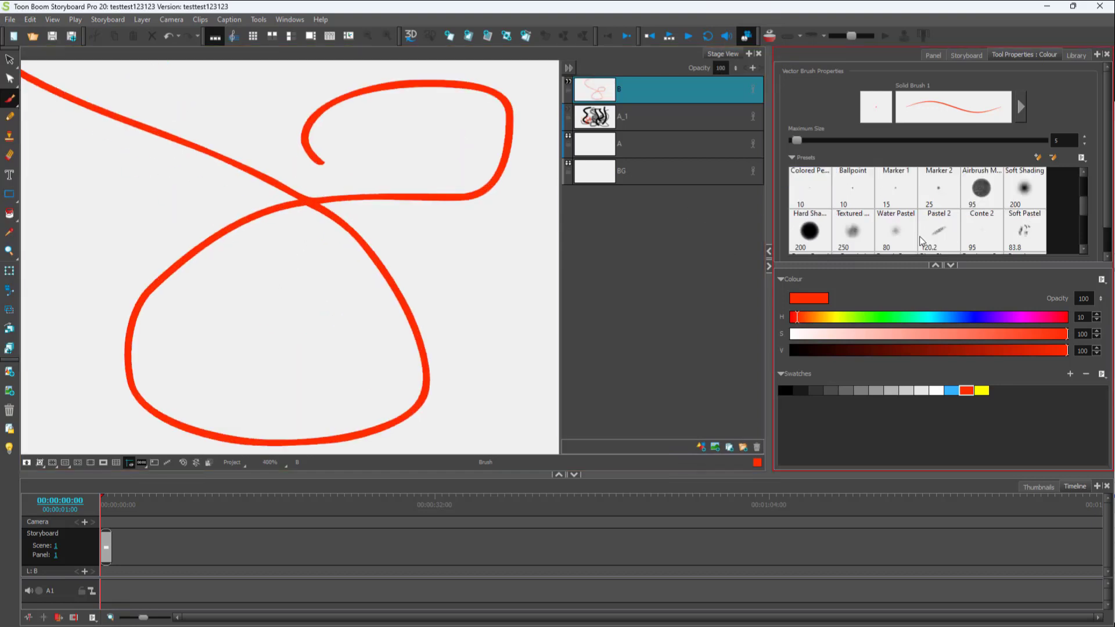
scroll(858, 244, down, 2)
click(853, 230)
mouse_move(465, 247)
mouse_down()
mouse_move(468, 378)
mouse_move(333, 319)
mouse_move(353, 341)
mouse_up()
scroll(373, 312, up, 1)
scroll(373, 312, down, 2)
scroll(373, 312, down, 3)
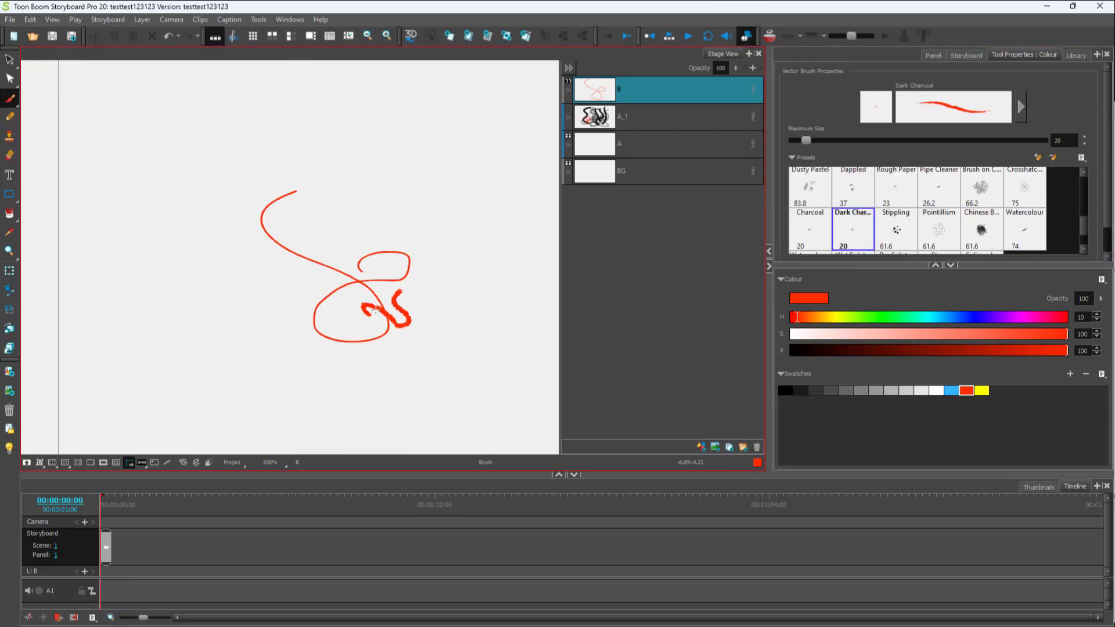
scroll(404, 310, up, 2)
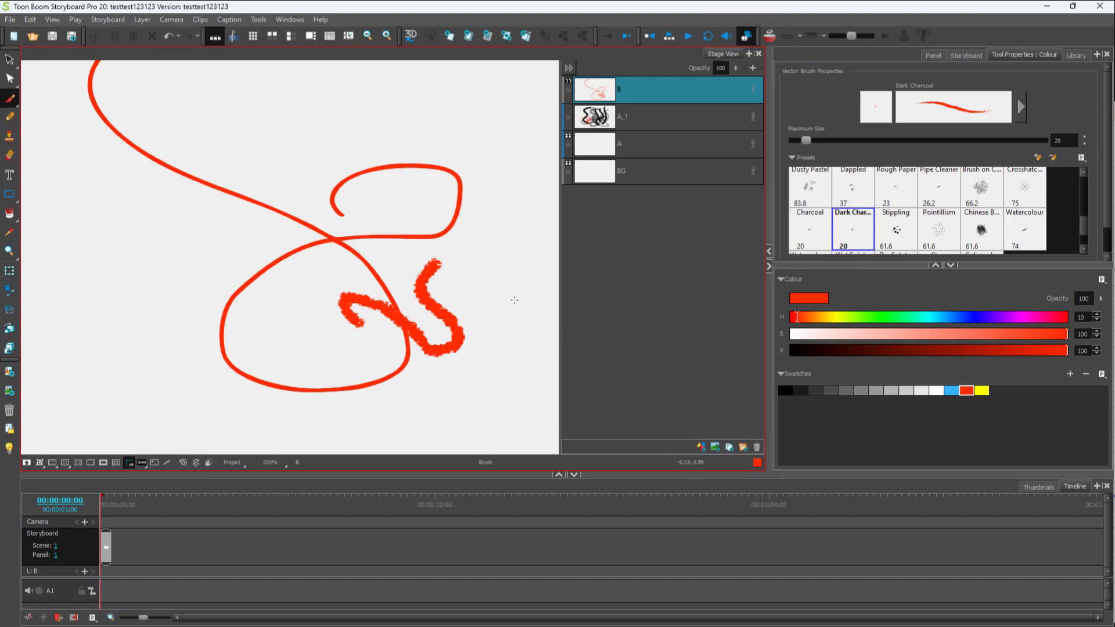
Step: Change the Dark Charcoal brush's tip to Tip_01 in its brush properties
click(1019, 101)
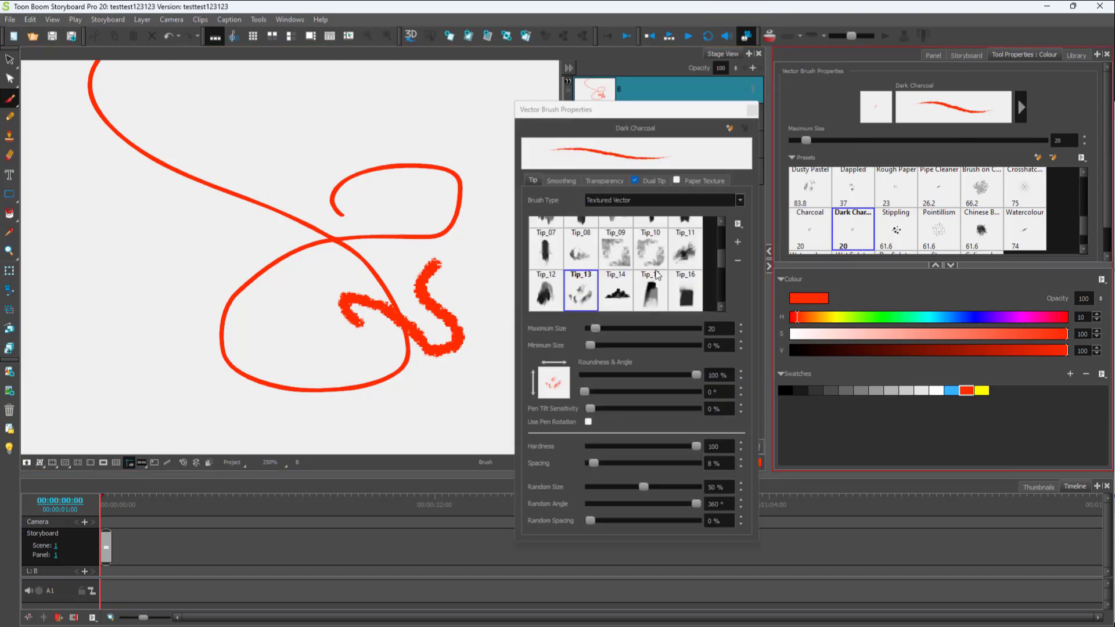
click(684, 282)
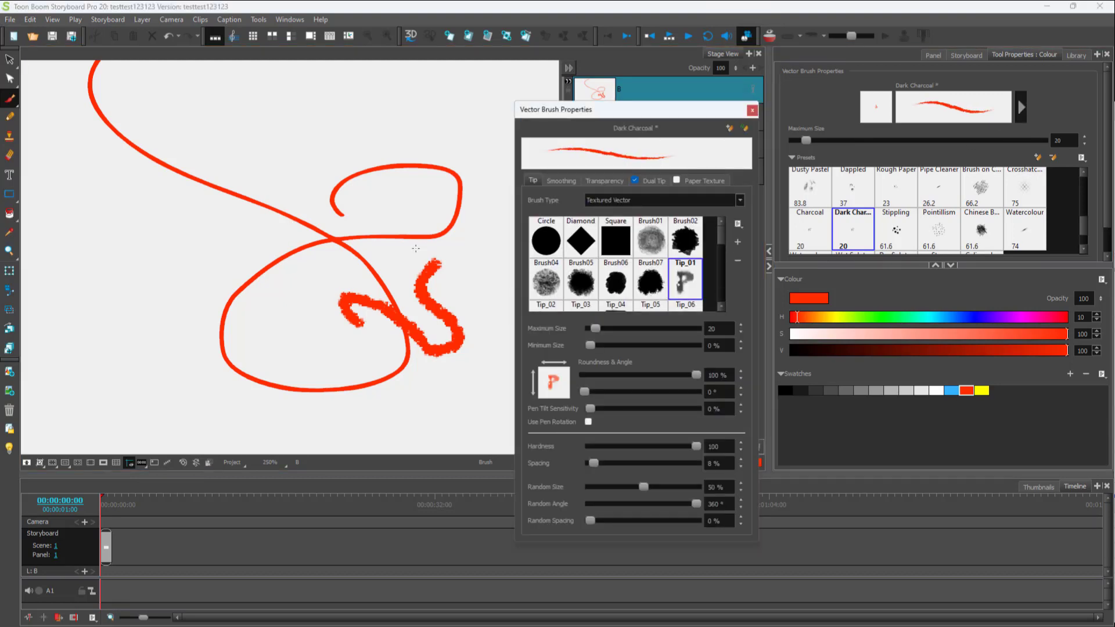
Step: Paint wavy Dark Charcoal test strokes before and after setting centerline smoothing to 3 and contour smoothing to 40.6
mouse_move(201, 139)
mouse_down()
mouse_move(174, 416)
mouse_move(227, 401)
mouse_up()
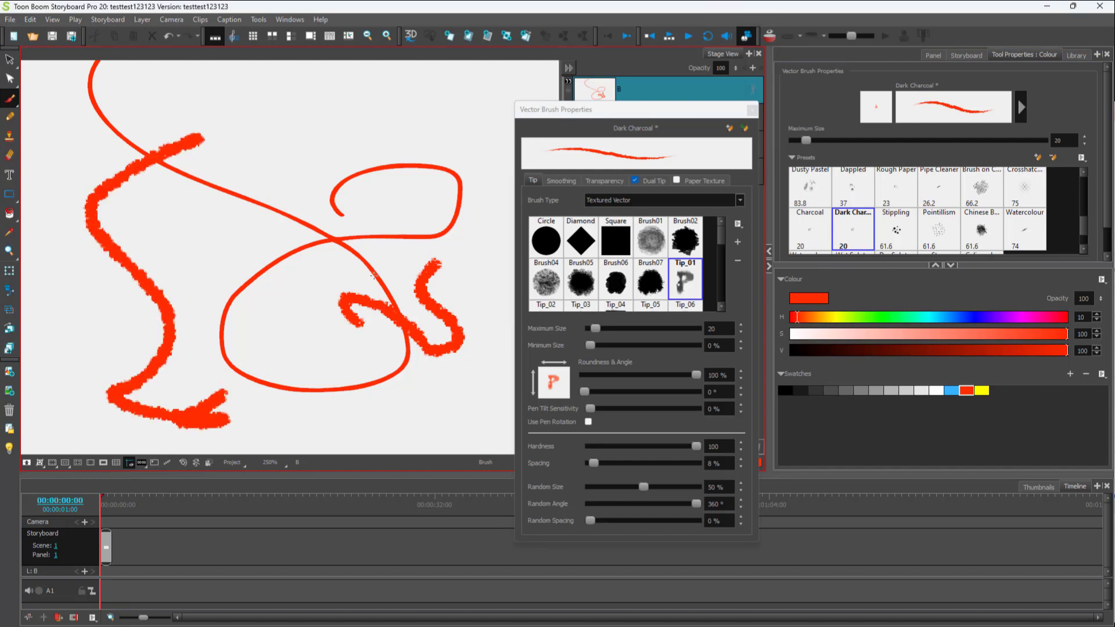
click(561, 181)
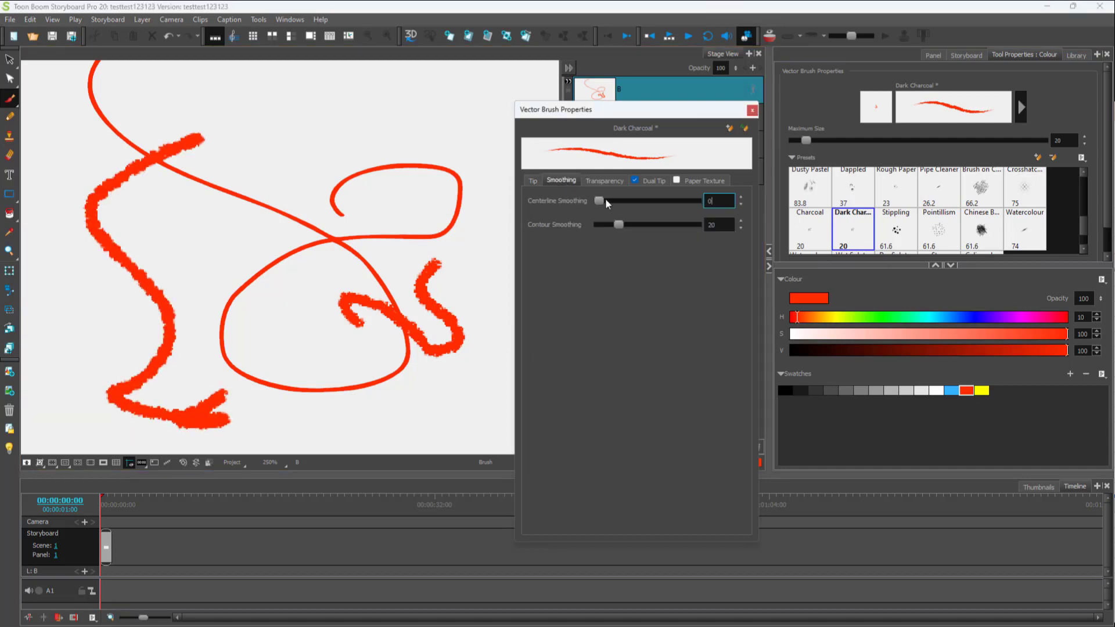
drag(624, 230, 643, 229)
mouse_move(424, 146)
mouse_down()
mouse_move(348, 230)
mouse_move(375, 394)
mouse_up()
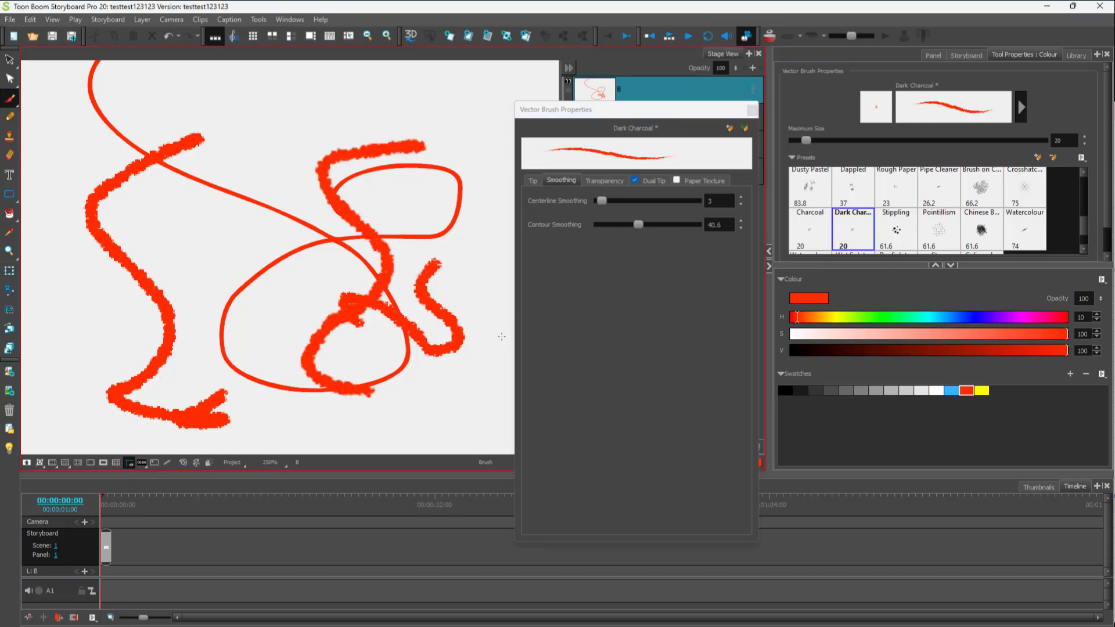
Step: Set the minimum flow to 58% in the Dark Charcoal brush's transparency settings
click(605, 180)
drag(604, 233, 652, 235)
scroll(590, 280, down, 1)
scroll(630, 261, down, 1)
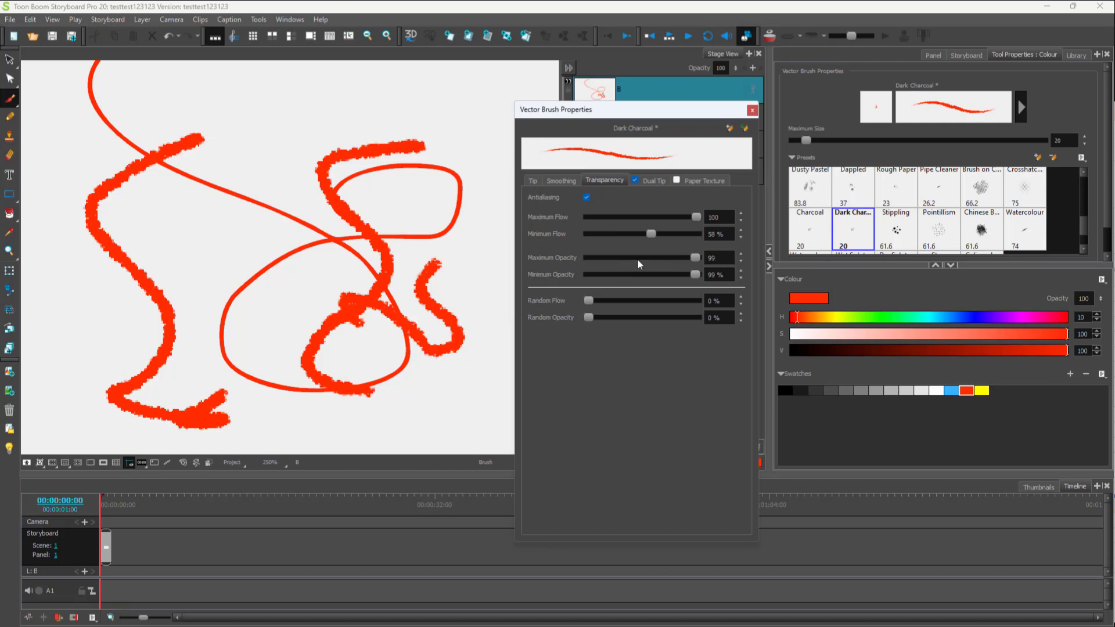
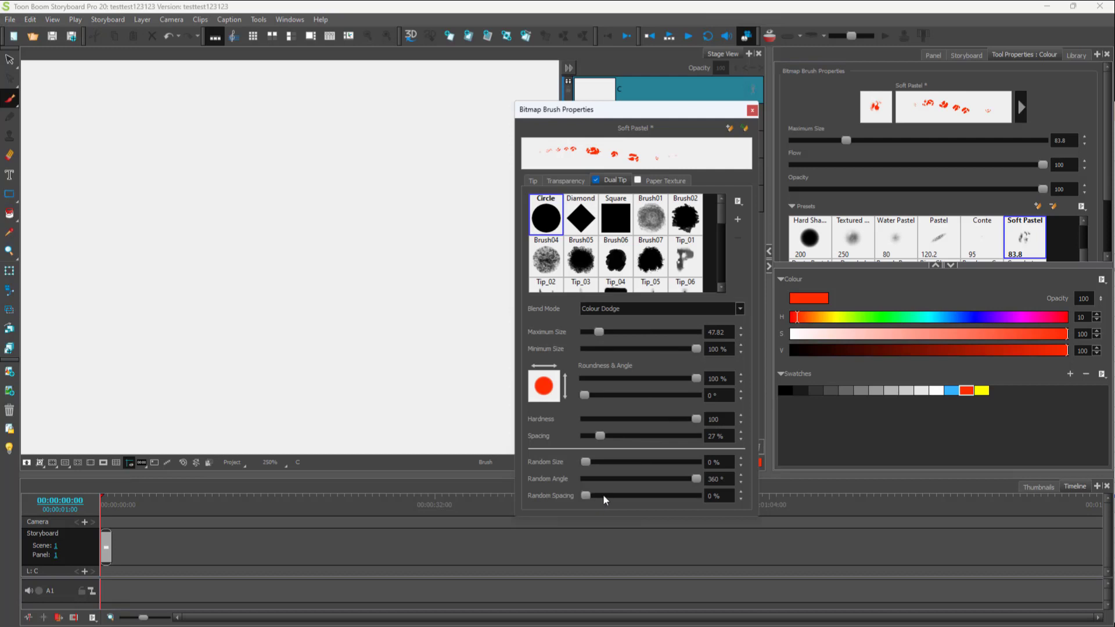
Step: Try the dual tip's random spacing and random size on the Soft Pastel brush, and paint small red test dabs on layer C
drag(666, 496, 556, 500)
mouse_move(587, 462)
mouse_down()
mouse_move(649, 462)
mouse_move(662, 437)
mouse_up()
drag(521, 449, 501, 455)
click(752, 110)
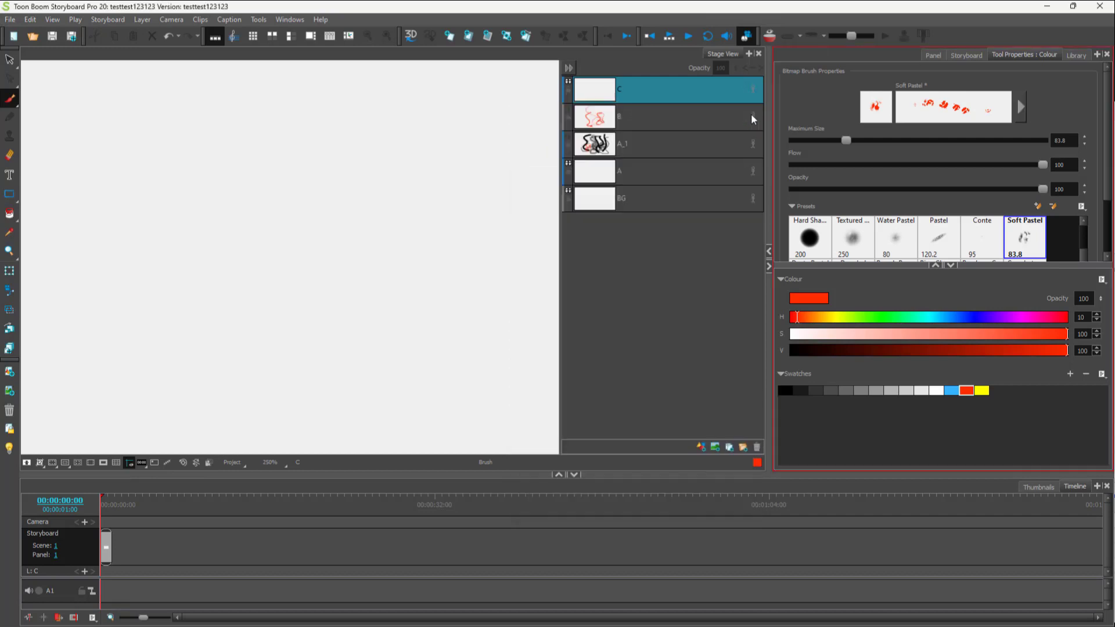
click(431, 148)
drag(398, 224, 423, 302)
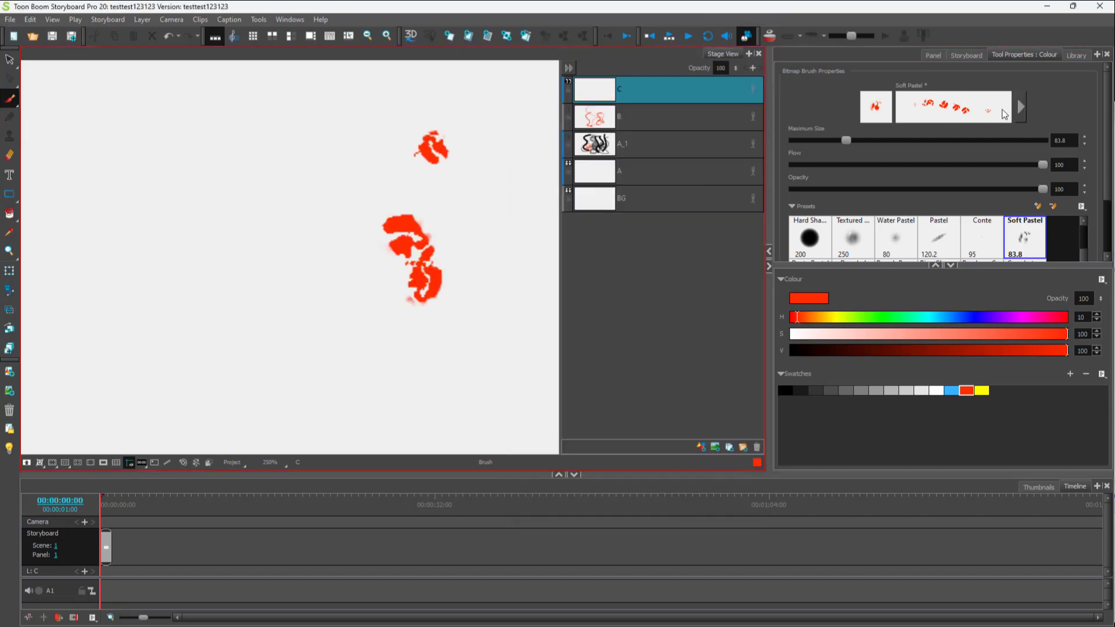
Step: Choose the Soft Lead preset, set its maximum size to 383.2, and paint two thick, soft vertical strokes
scroll(822, 240, down, 1)
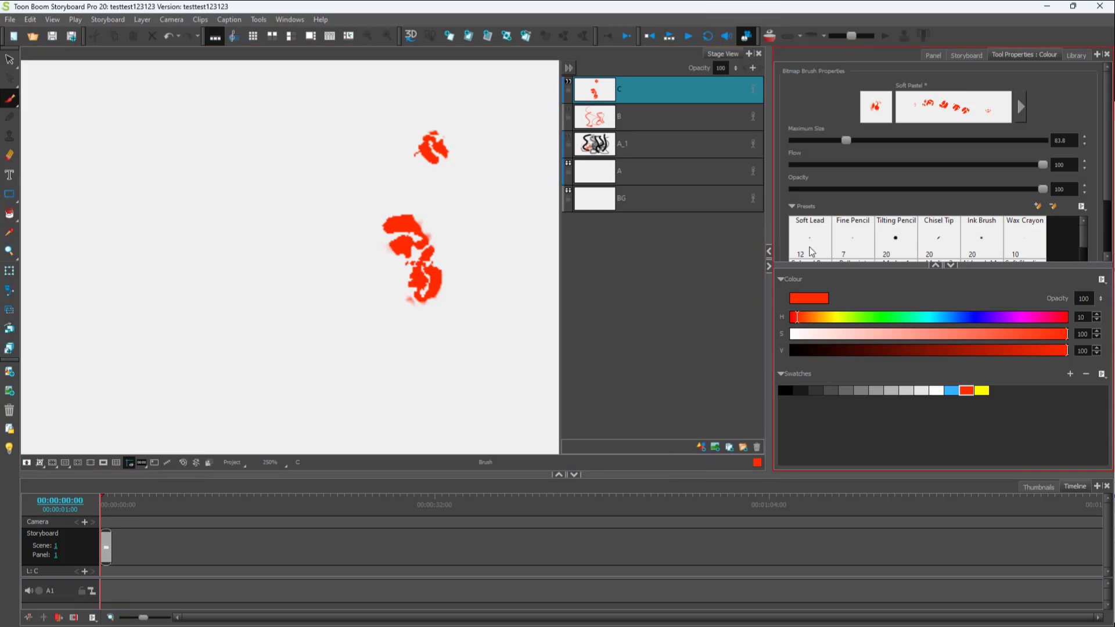
click(830, 249)
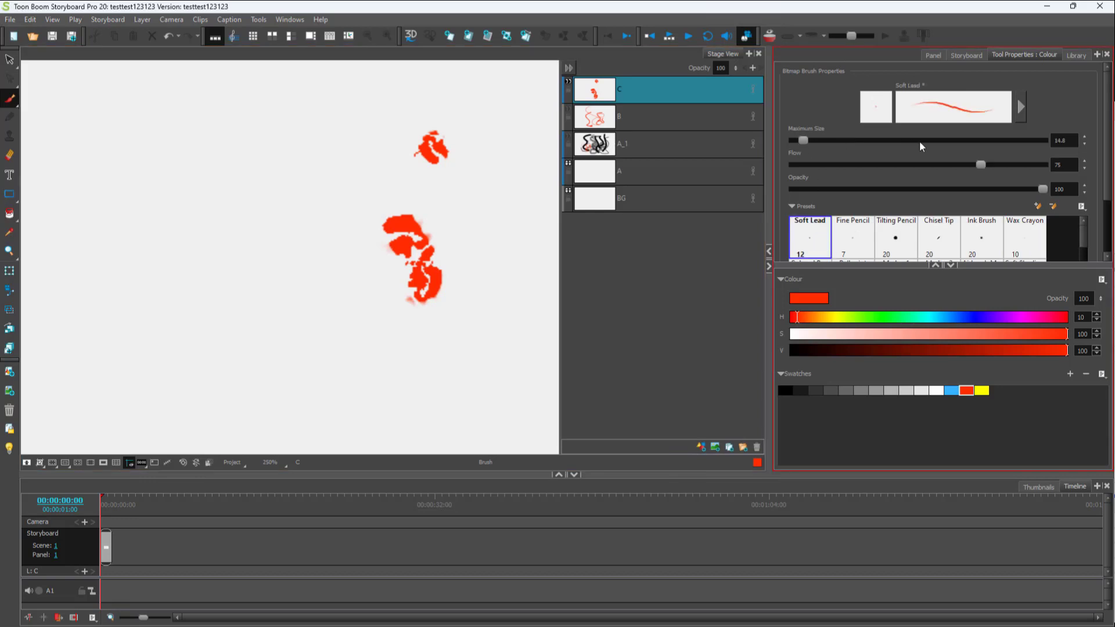
click(974, 139)
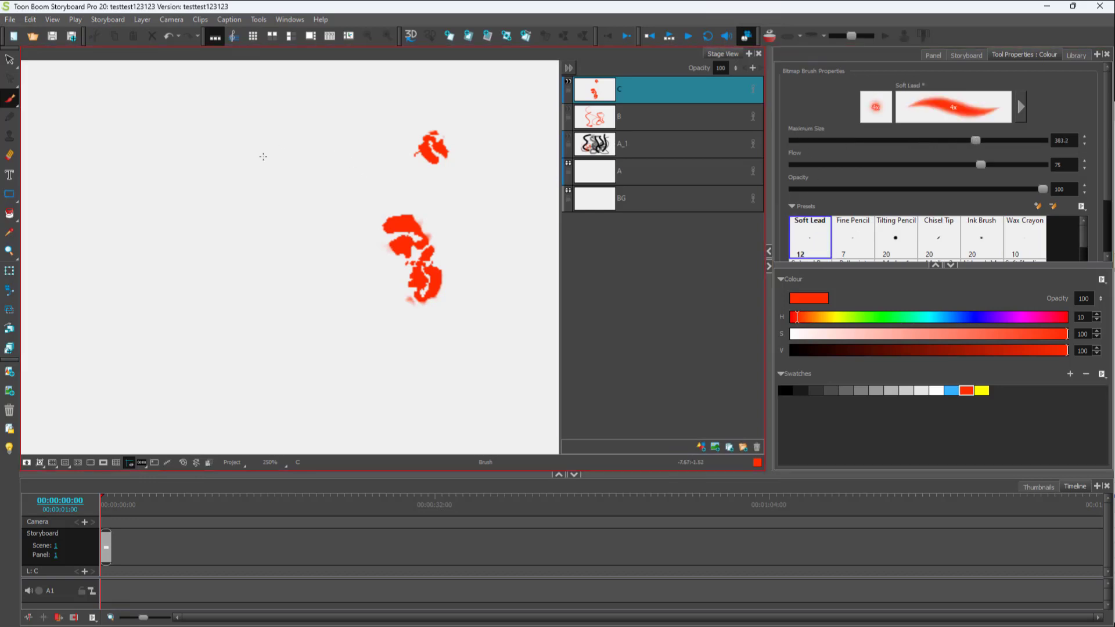
mouse_move(263, 157)
mouse_down()
mouse_move(256, 221)
mouse_move(273, 372)
mouse_up()
scroll(405, 242, down, 5)
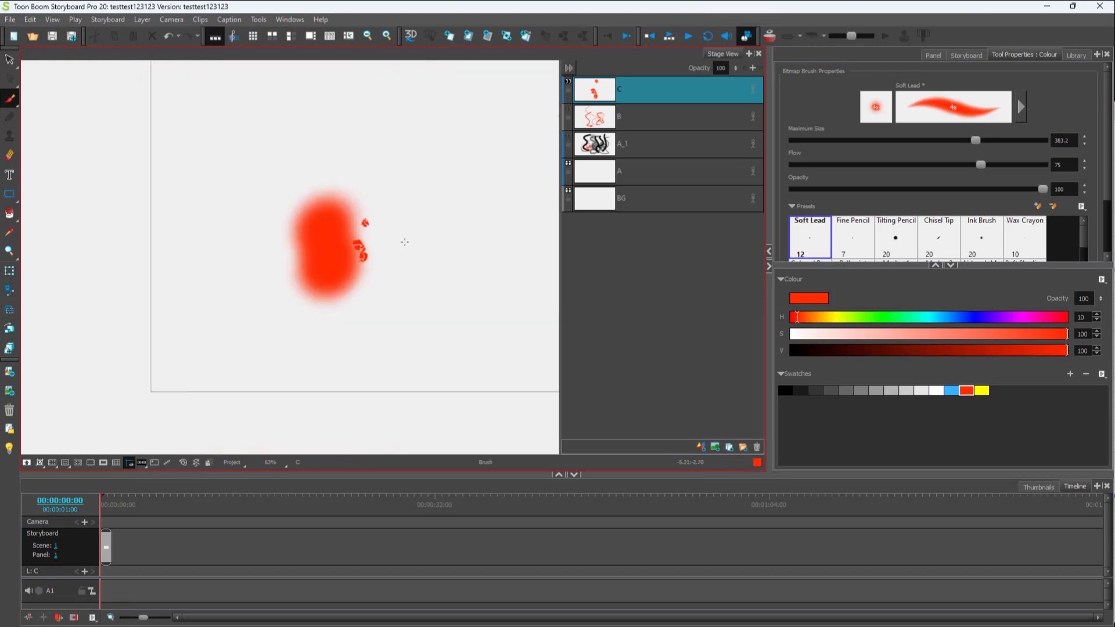
scroll(405, 241, up, 3)
drag(442, 163, 427, 325)
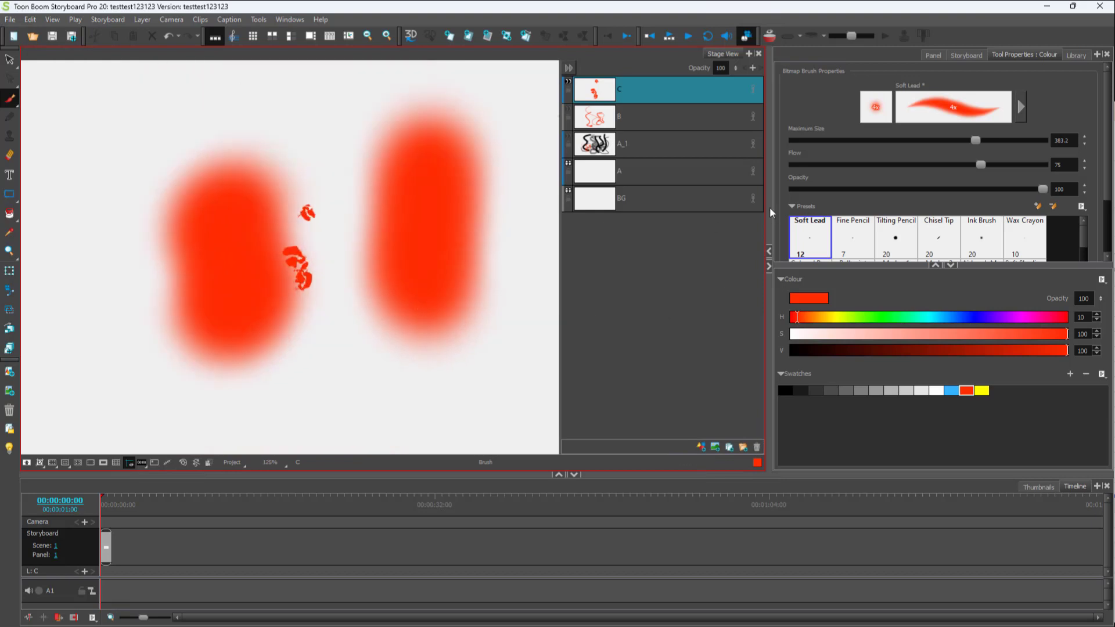
Step: Open the Soft Lead brush's paper texture settings and paint an untextured stroke over the existing soft strokes
click(1023, 107)
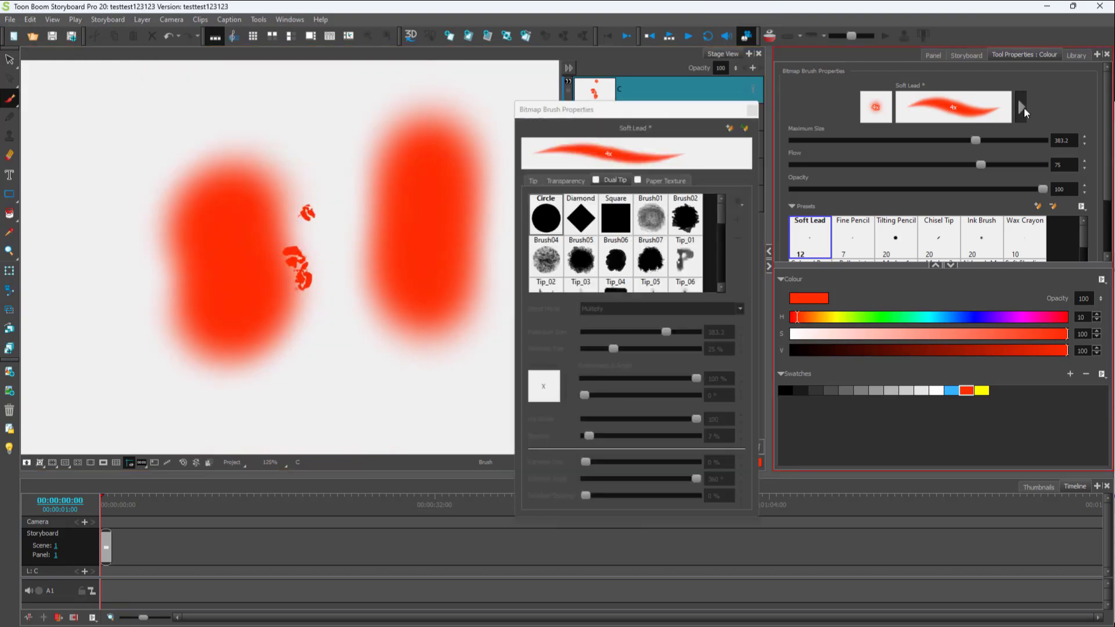
click(671, 180)
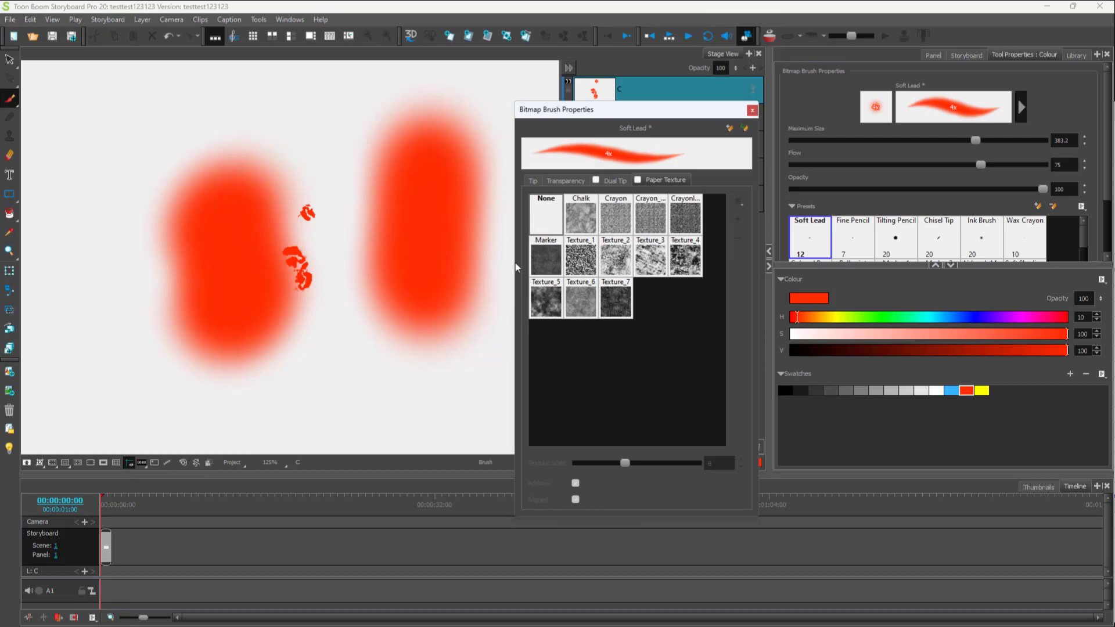
drag(406, 163, 342, 384)
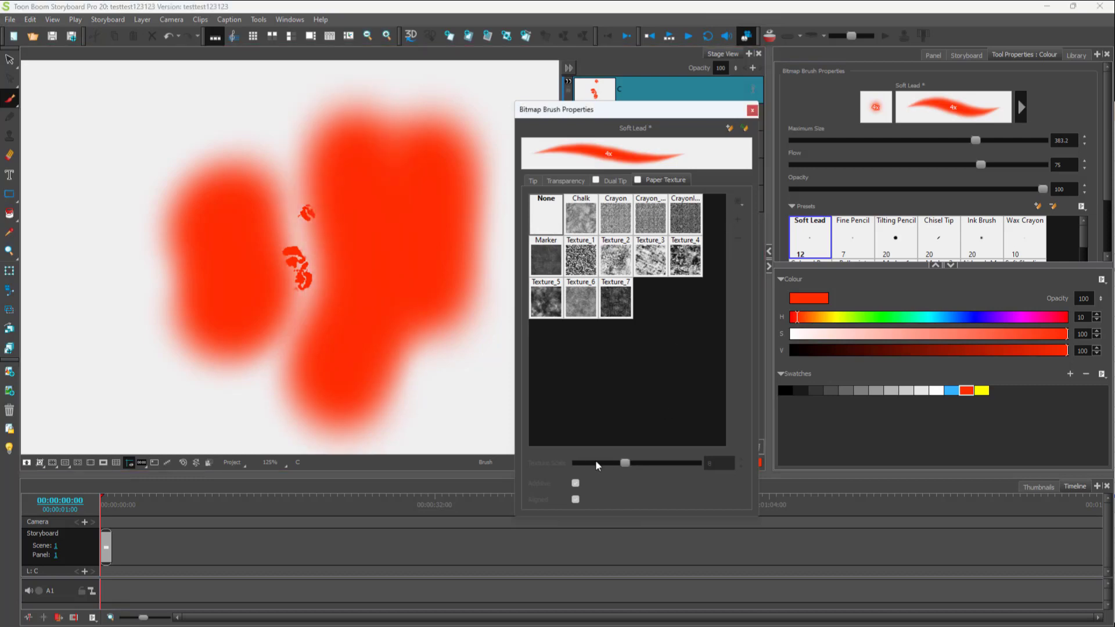
Step: Enable paper texture with the second of the three crayon textures and paint a curved, grainy stroke beside the soft ones
click(638, 181)
click(645, 230)
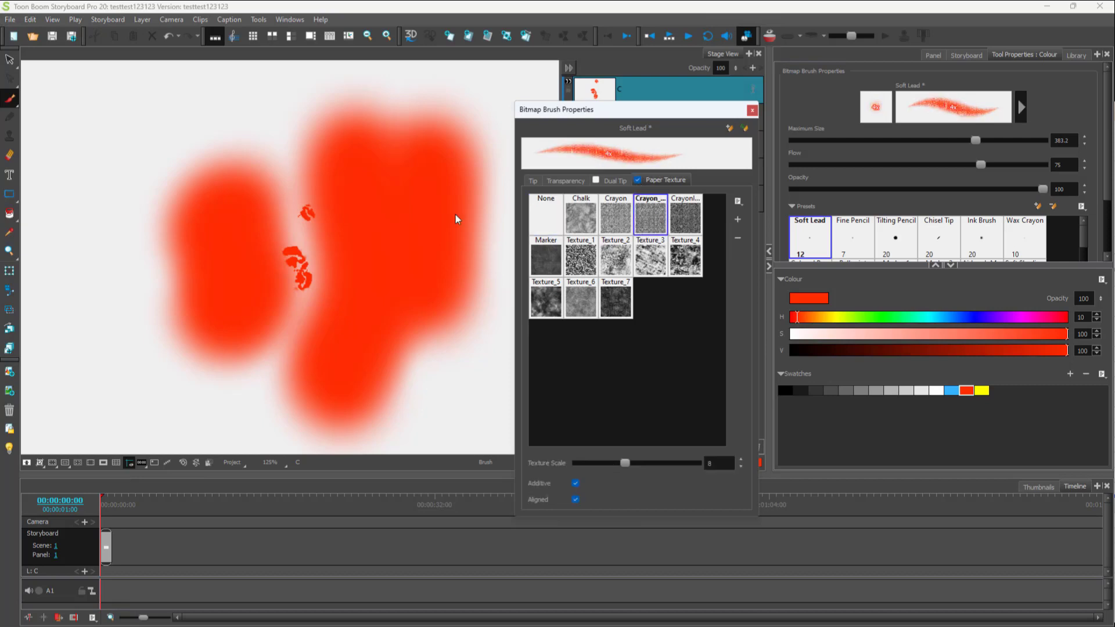
mouse_move(93, 139)
mouse_down()
mouse_move(116, 301)
mouse_move(105, 341)
mouse_move(135, 388)
mouse_move(37, 283)
mouse_move(212, 139)
mouse_move(134, 175)
mouse_move(218, 168)
mouse_up()
scroll(232, 170, down, 3)
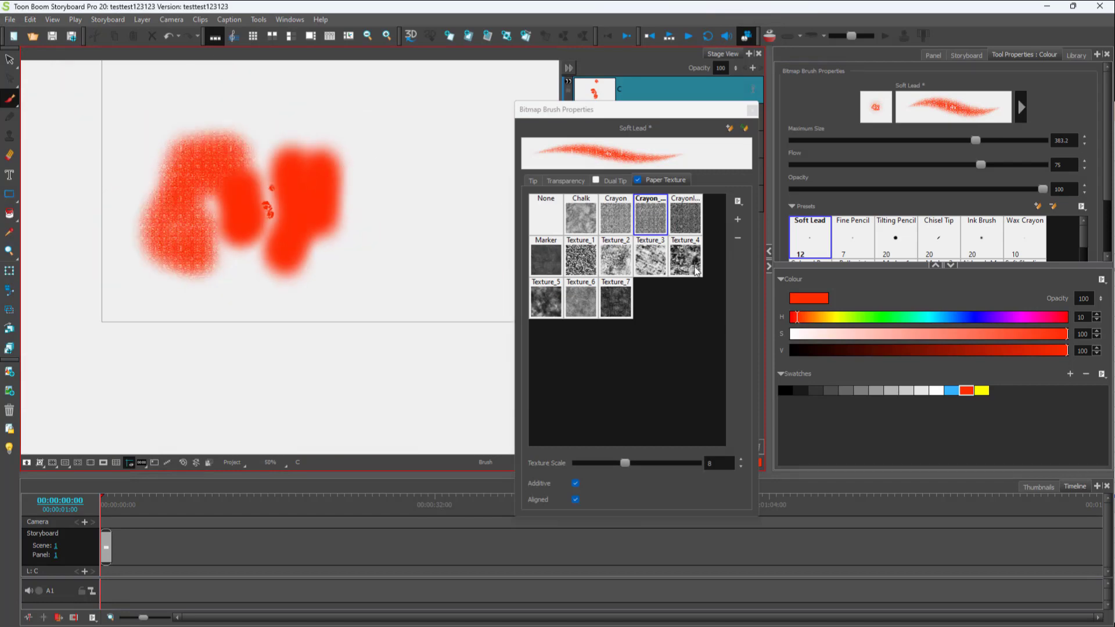
Step: Paint a curving stroke with the Texture_3 paper texture, and a plain soft stroke beside it with paper texture disabled
click(651, 258)
mouse_move(356, 158)
mouse_down()
mouse_move(511, 244)
mouse_move(406, 175)
mouse_move(442, 191)
mouse_up()
scroll(500, 192, up, 5)
click(638, 180)
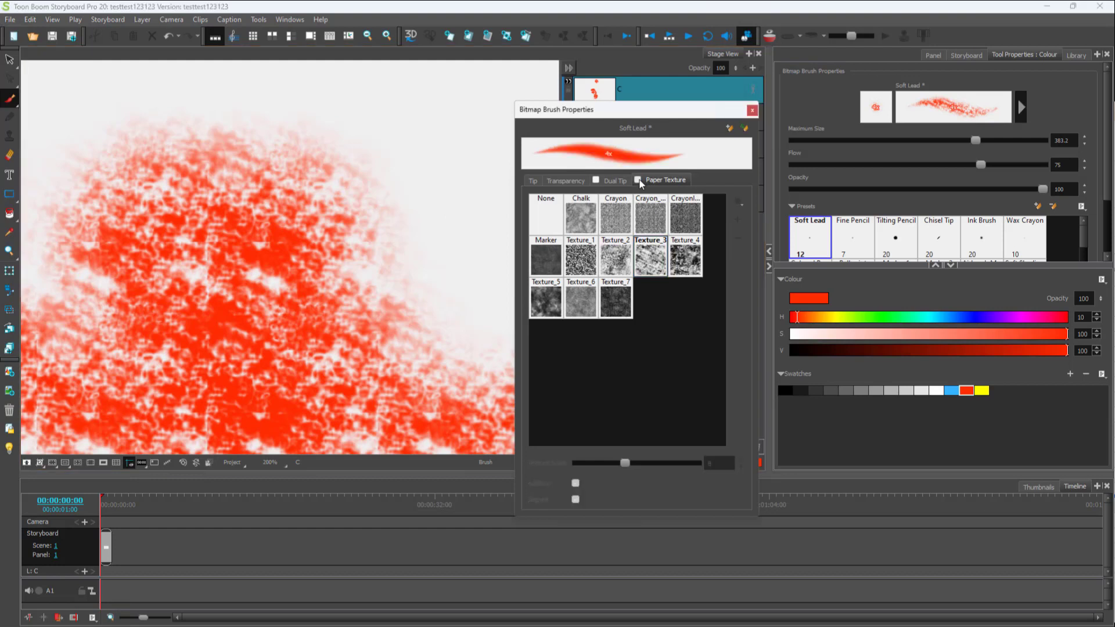
drag(407, 145, 476, 250)
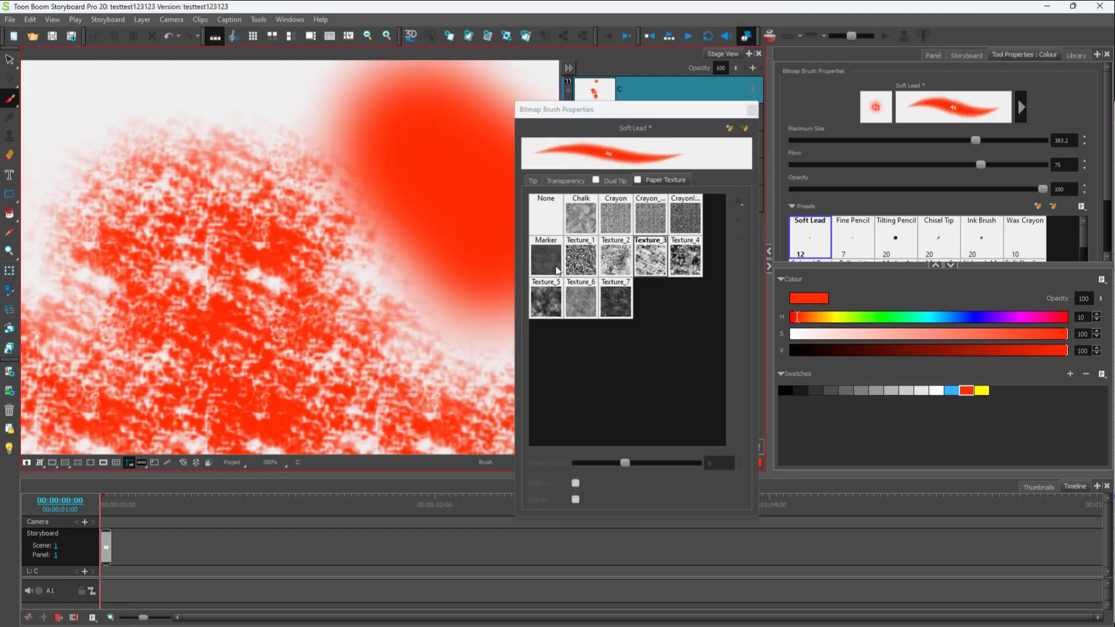
Step: Re-enable paper texture with Texture_5 and paint a diagonal stroke above the textured patch
click(556, 301)
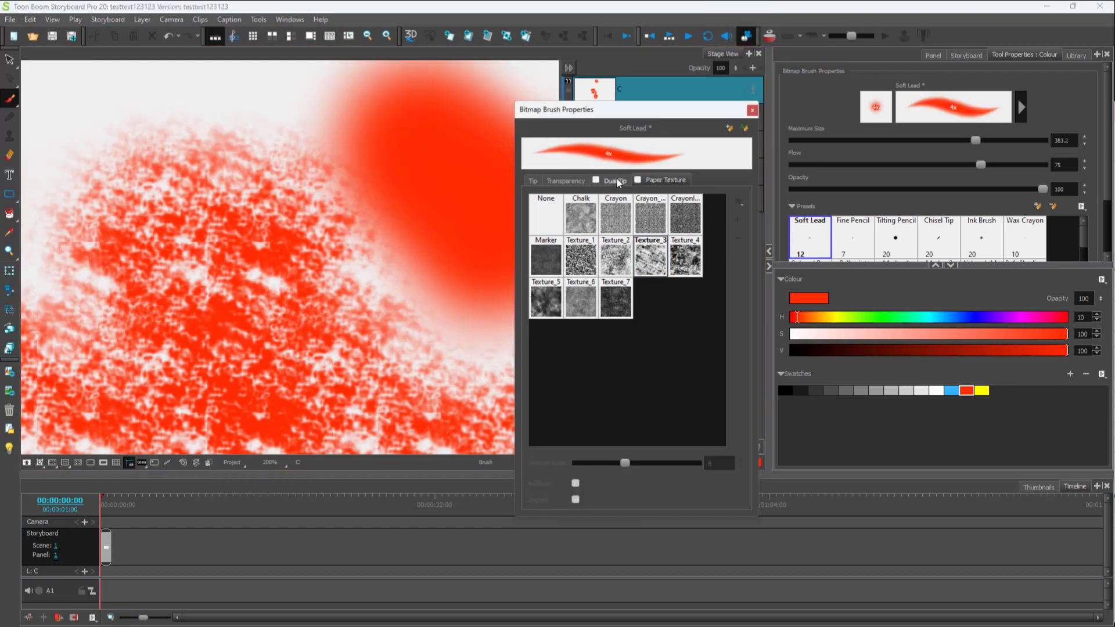
click(638, 180)
click(535, 308)
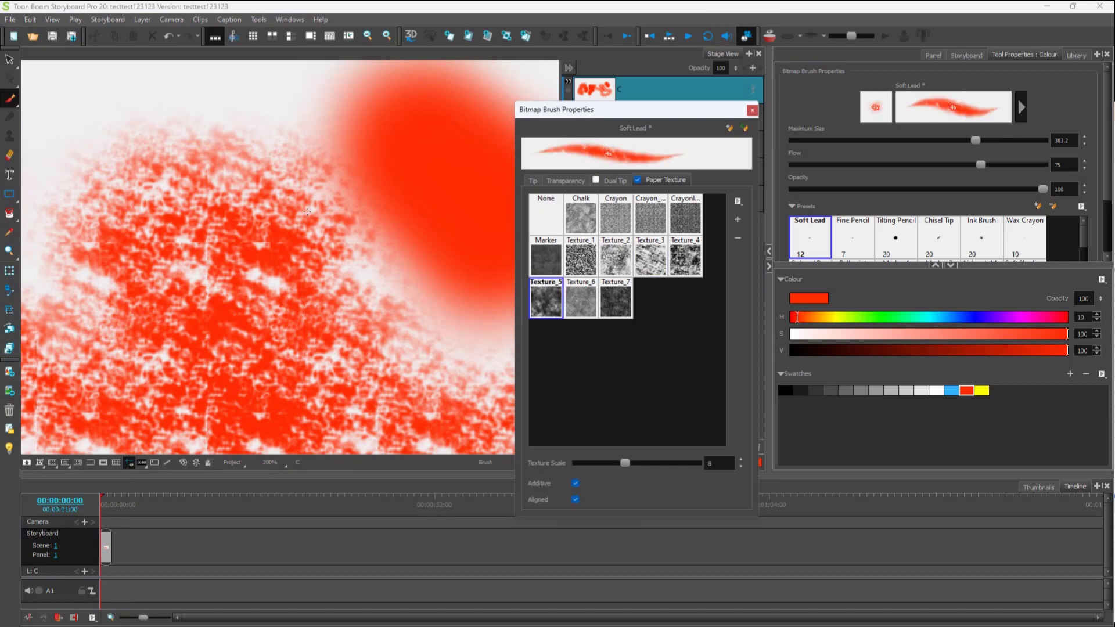
scroll(174, 174, down, 5)
mouse_move(166, 88)
mouse_down()
mouse_move(299, 113)
mouse_move(424, 221)
mouse_up()
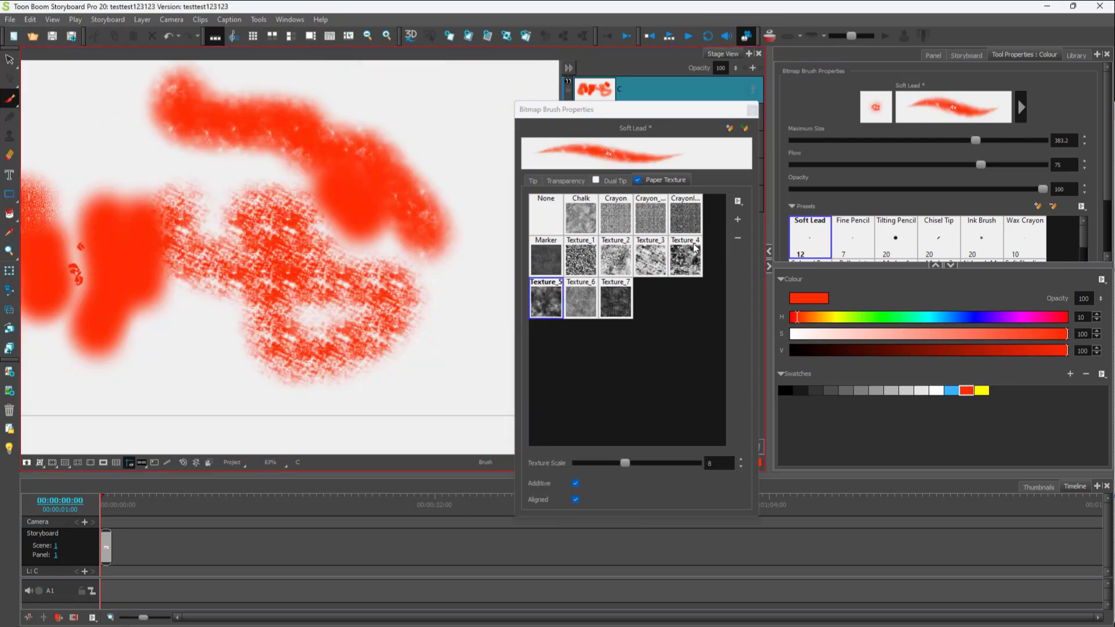
Step: Disable paper texture, enable the dual tip, and paint a thick stroke down the edge of the drawing
click(637, 180)
click(596, 179)
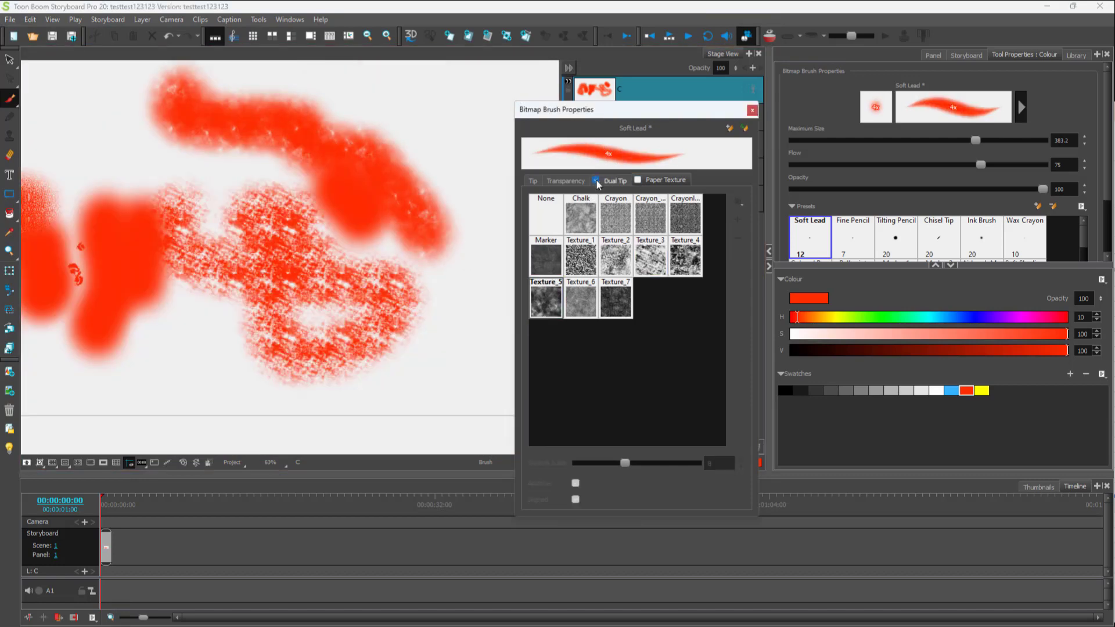
mouse_move(441, 101)
mouse_down()
mouse_move(459, 273)
mouse_move(482, 343)
mouse_up()
Step: Set the dual tip shape to Tip_01 and paint long, winding test strokes across the earlier ones
click(613, 180)
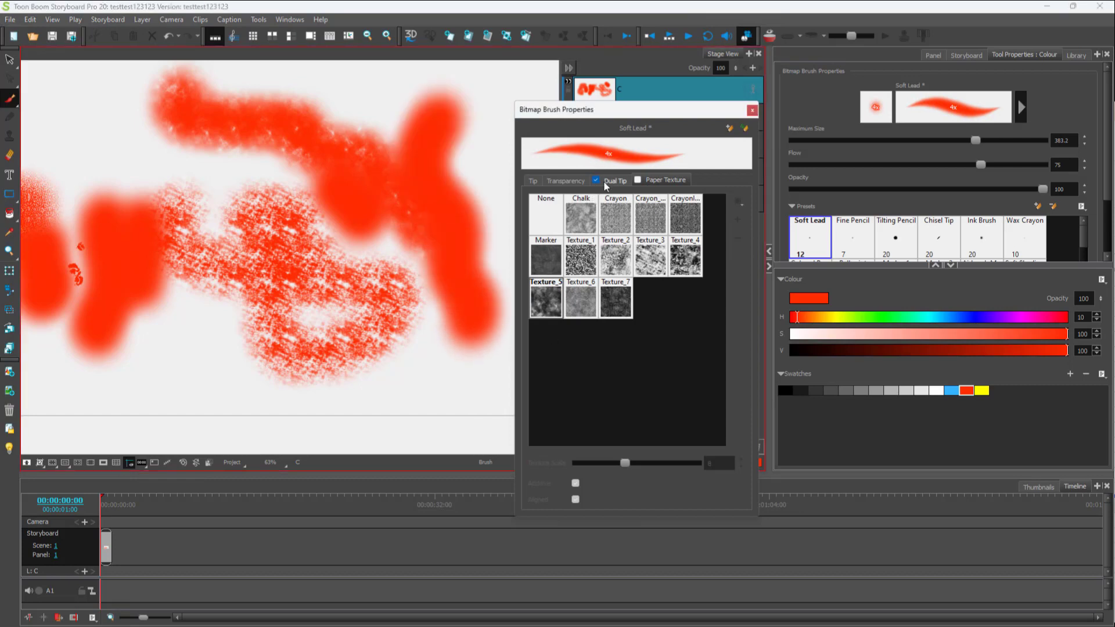
click(685, 258)
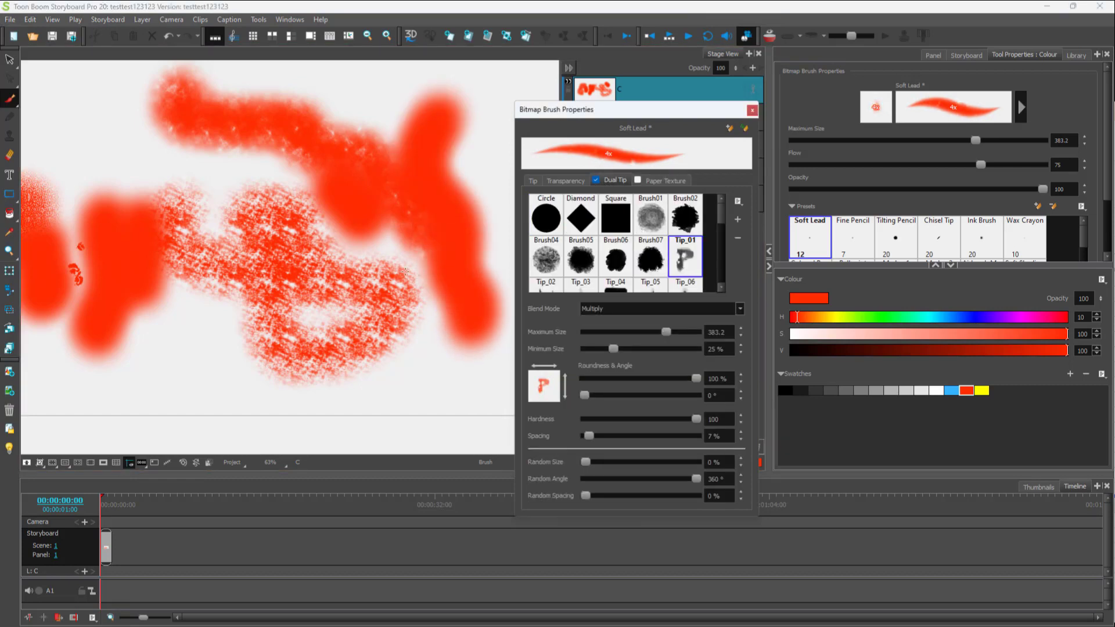
mouse_move(395, 268)
mouse_down()
mouse_move(401, 302)
mouse_move(110, 401)
mouse_up()
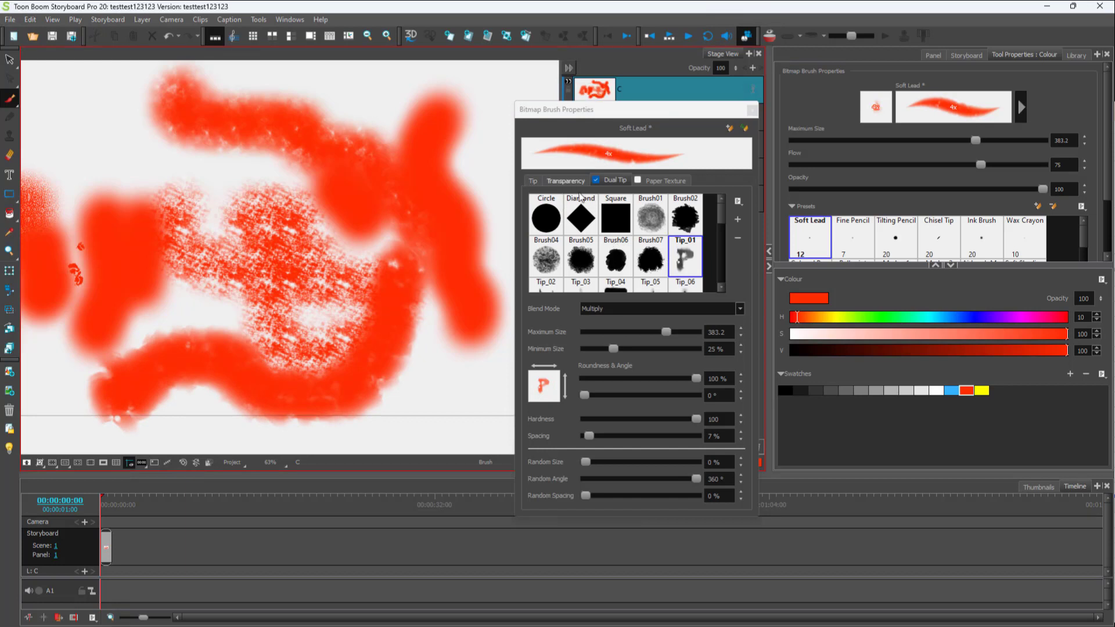
click(687, 252)
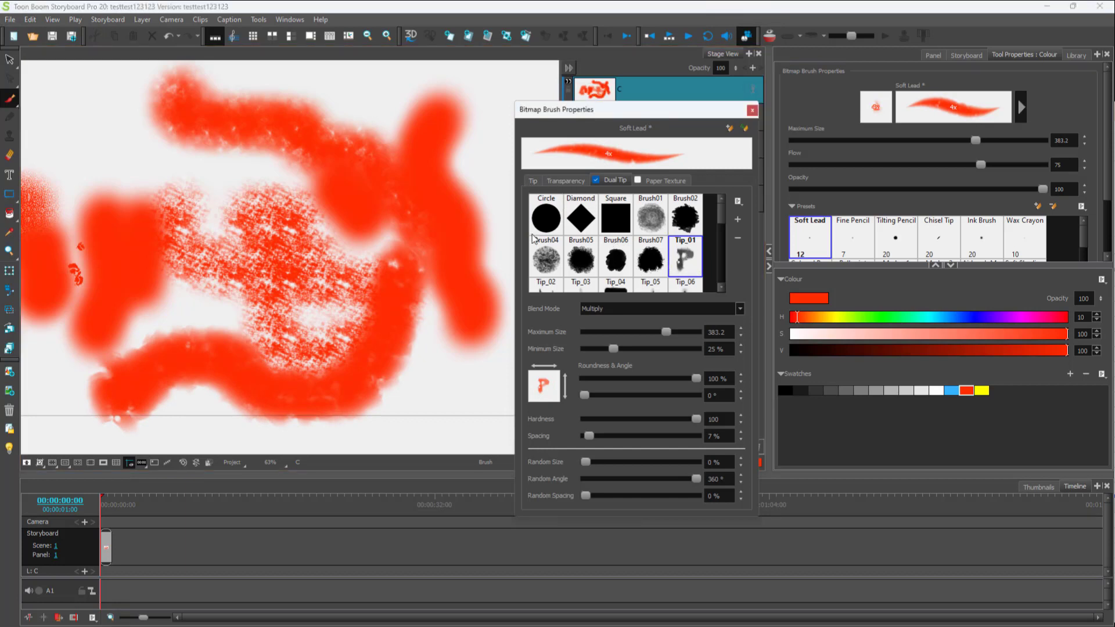
mouse_move(480, 110)
mouse_down()
mouse_move(507, 239)
mouse_move(394, 342)
mouse_move(160, 173)
mouse_move(149, 189)
mouse_move(101, 163)
mouse_move(170, 172)
mouse_move(108, 145)
mouse_move(166, 103)
mouse_move(285, 182)
mouse_up()
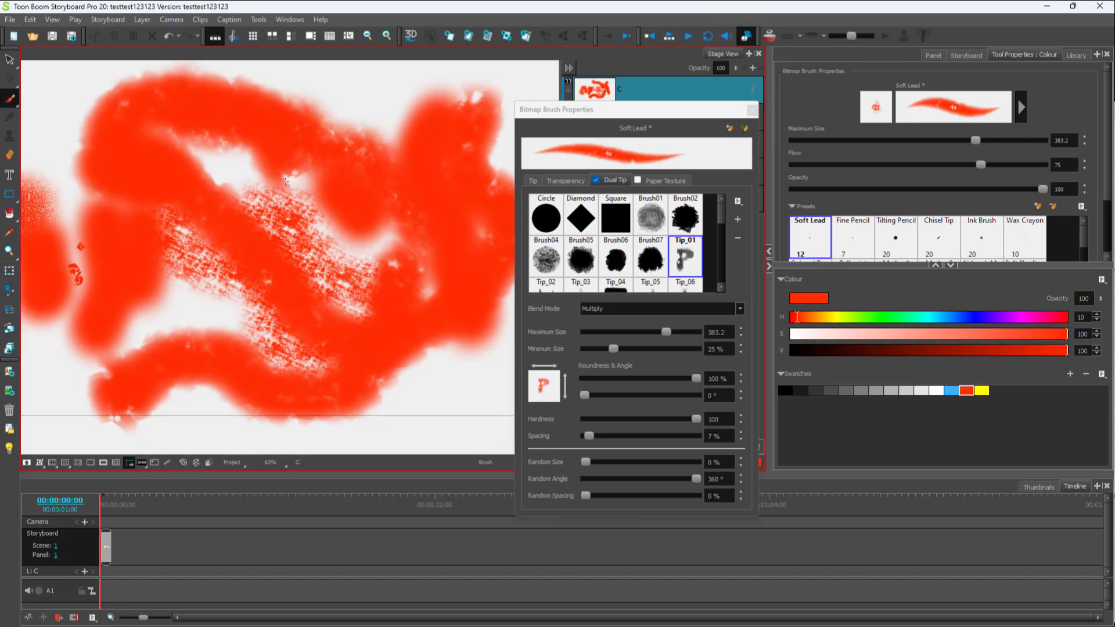